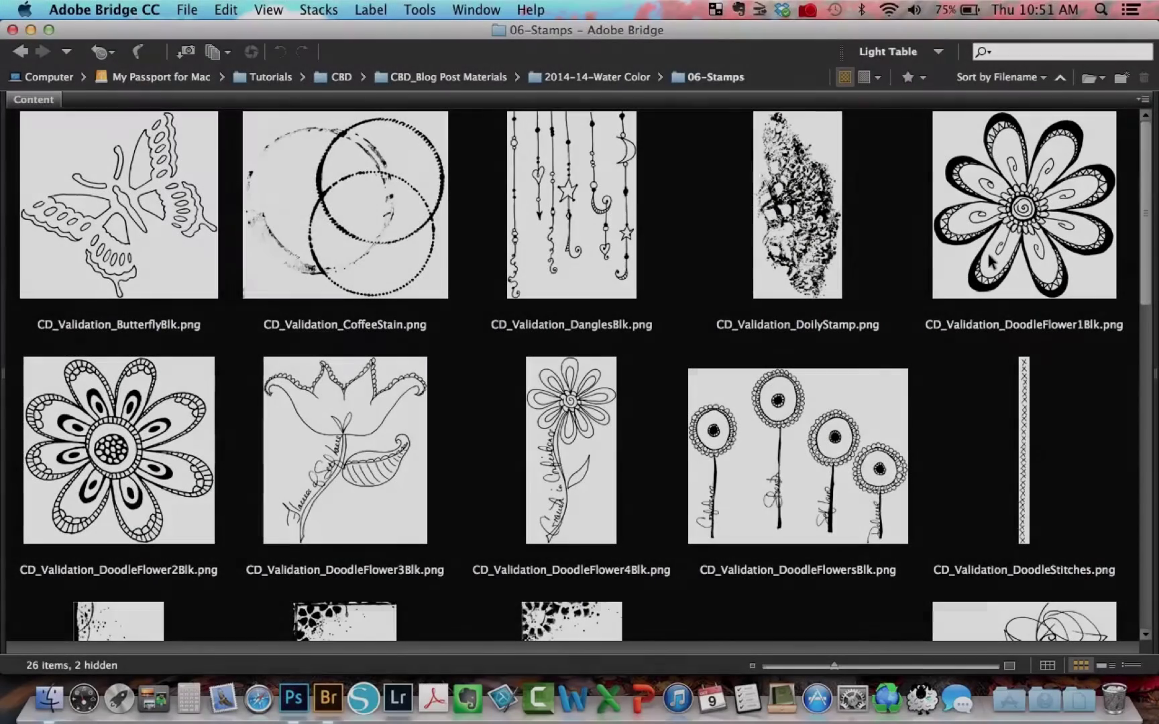
Select the CD_Validation_DoodleFlower1Blk.png stamp in Bridge's 06-Stamps folder.
click(991, 262)
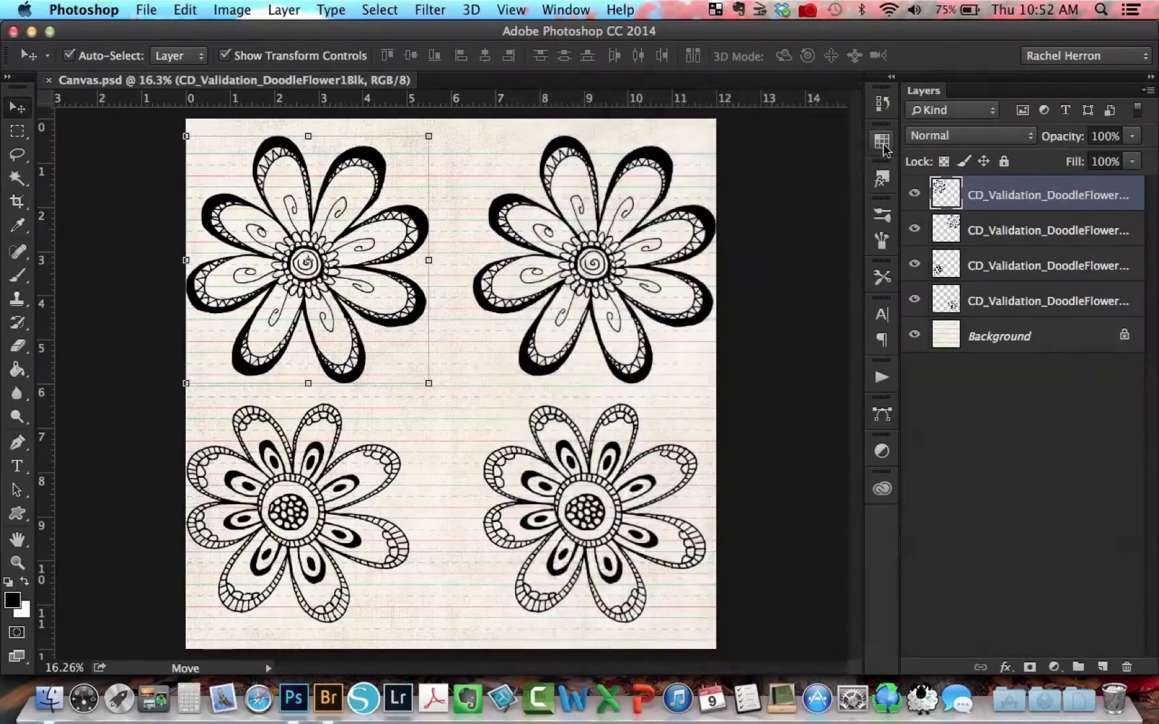
Replace the swatches with FOCOLTONE Colors and make FOCOLTONE 2303 pink the foreground colour.
click(882, 141)
click(854, 89)
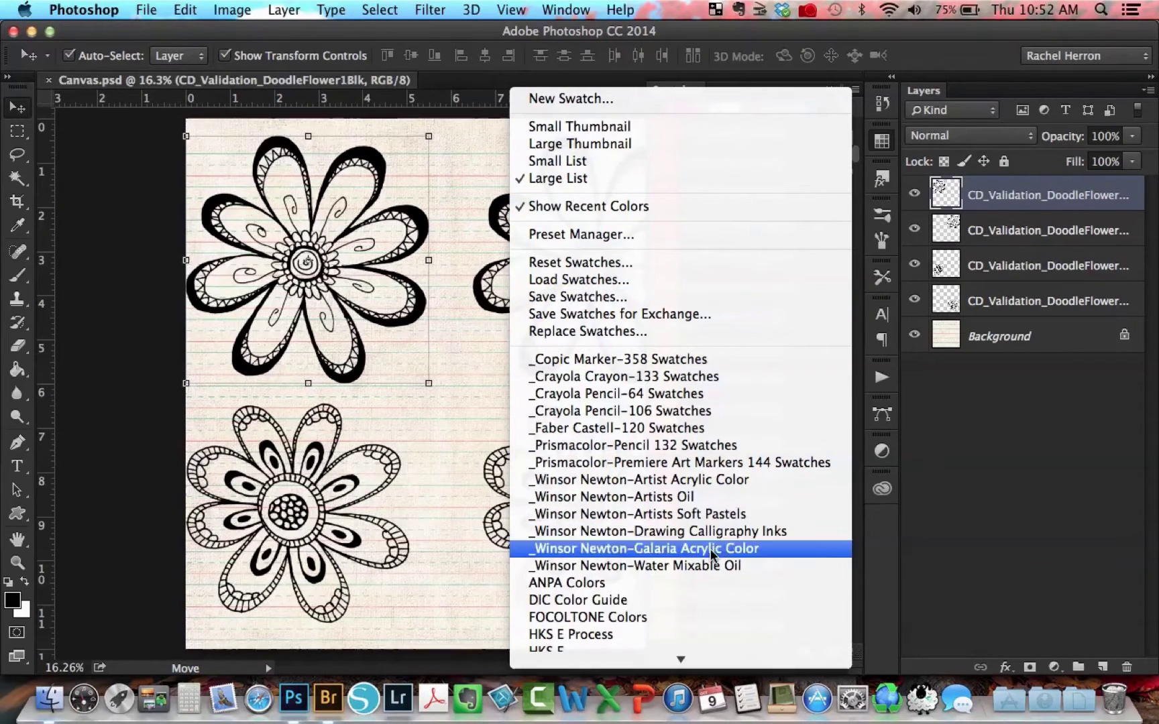
click(653, 618)
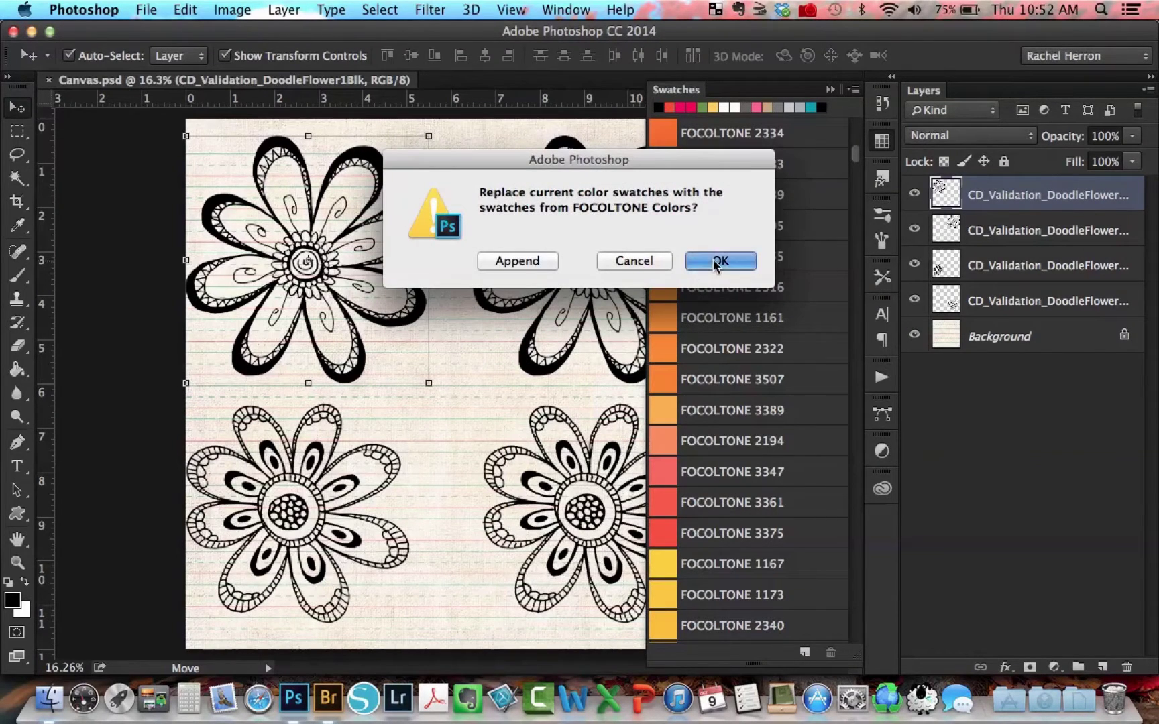
click(713, 265)
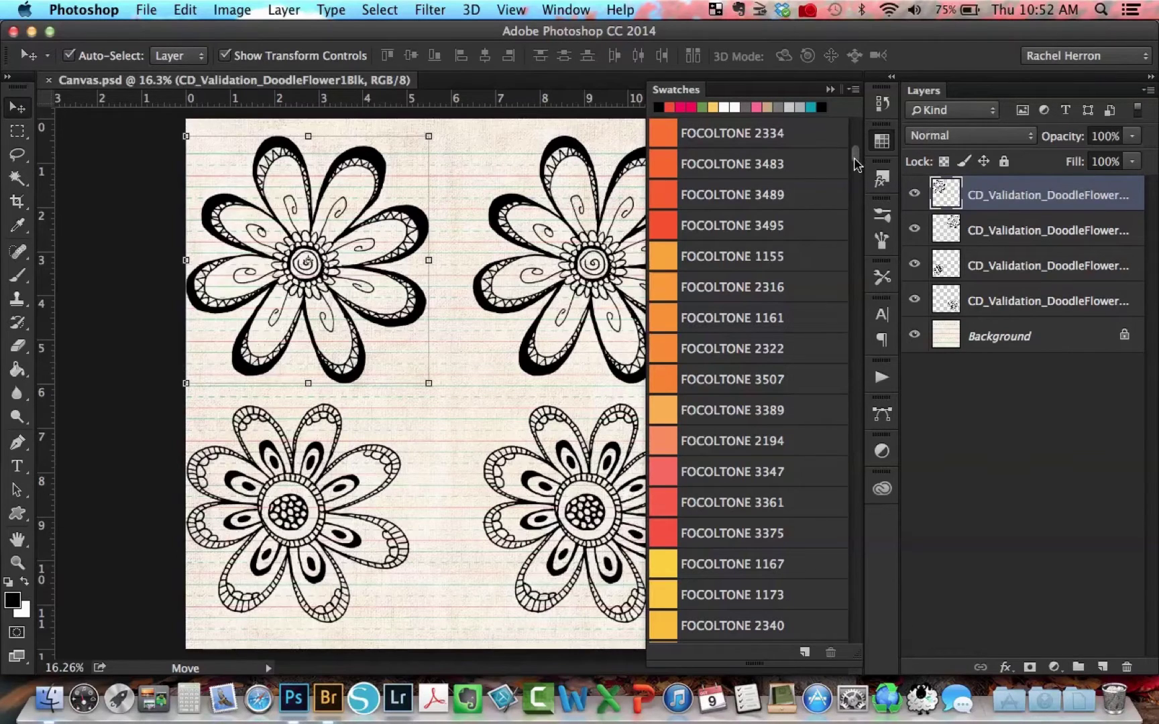
drag(855, 155, 856, 146)
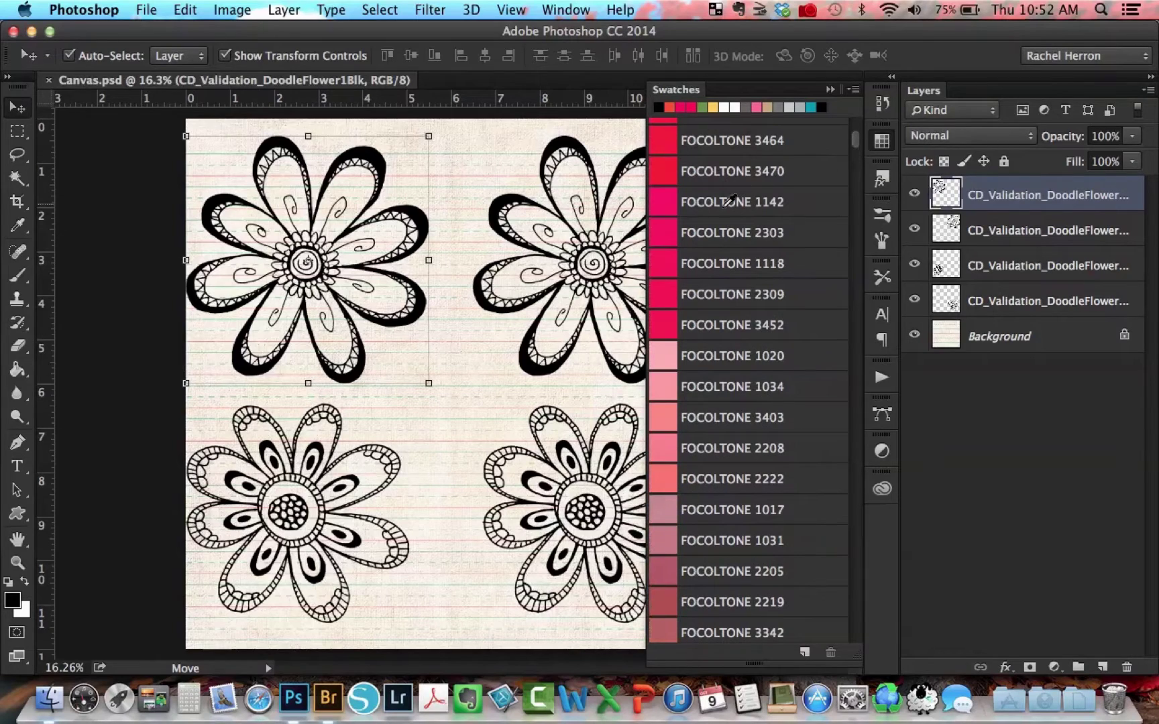
click(667, 233)
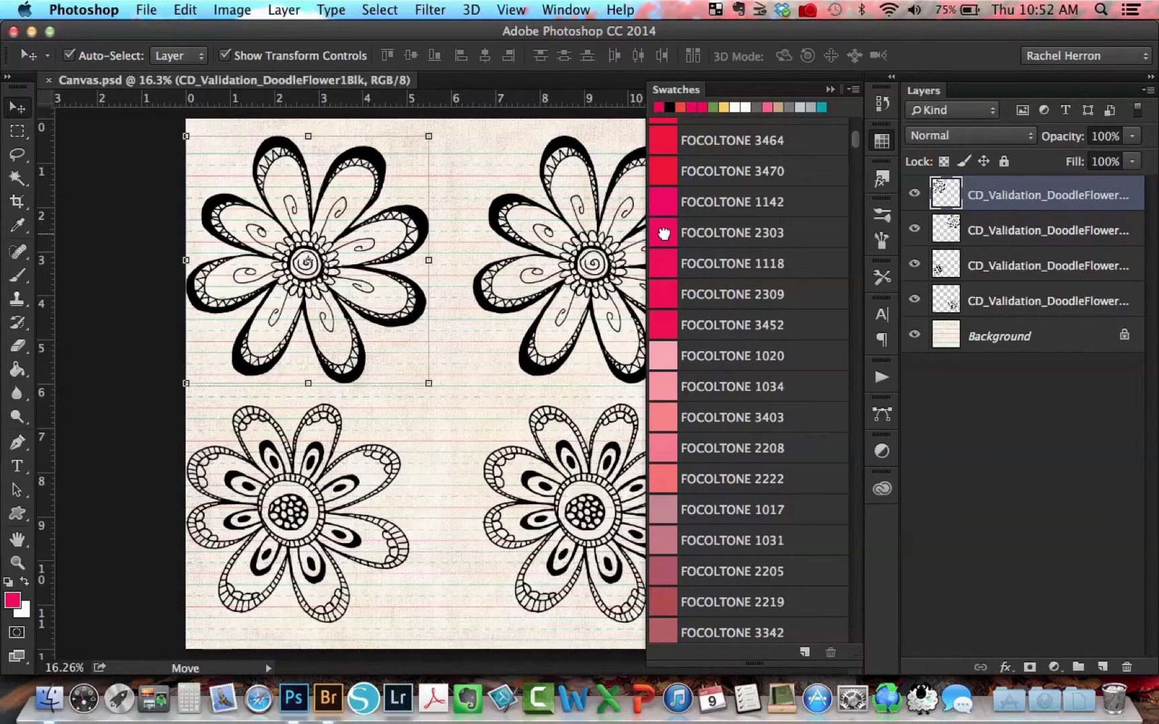
click(831, 90)
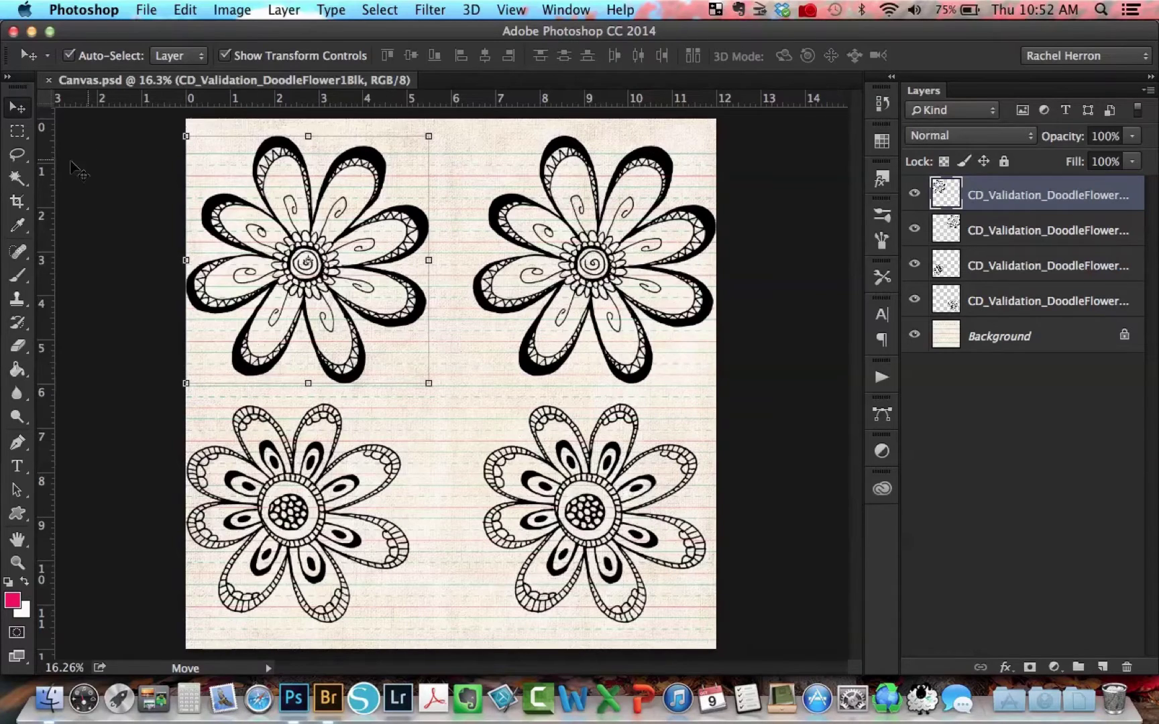
Magic Wand-select the top petal of the top-left flower and zoom in on it.
click(17, 179)
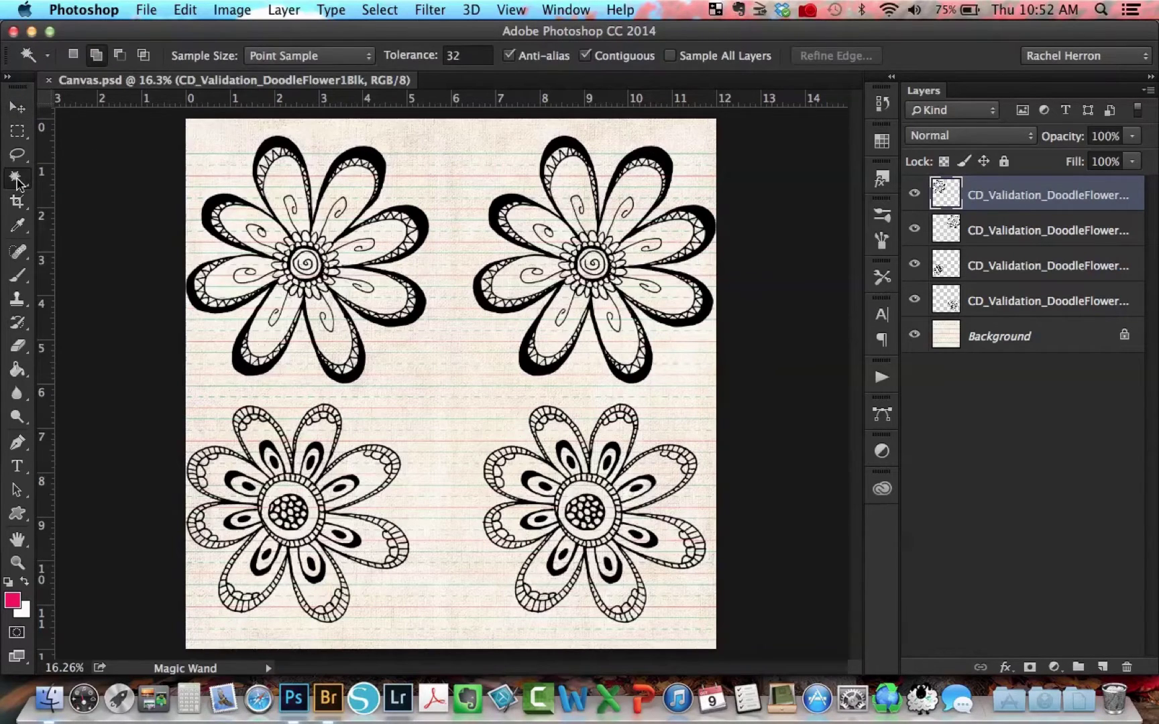
click(288, 181)
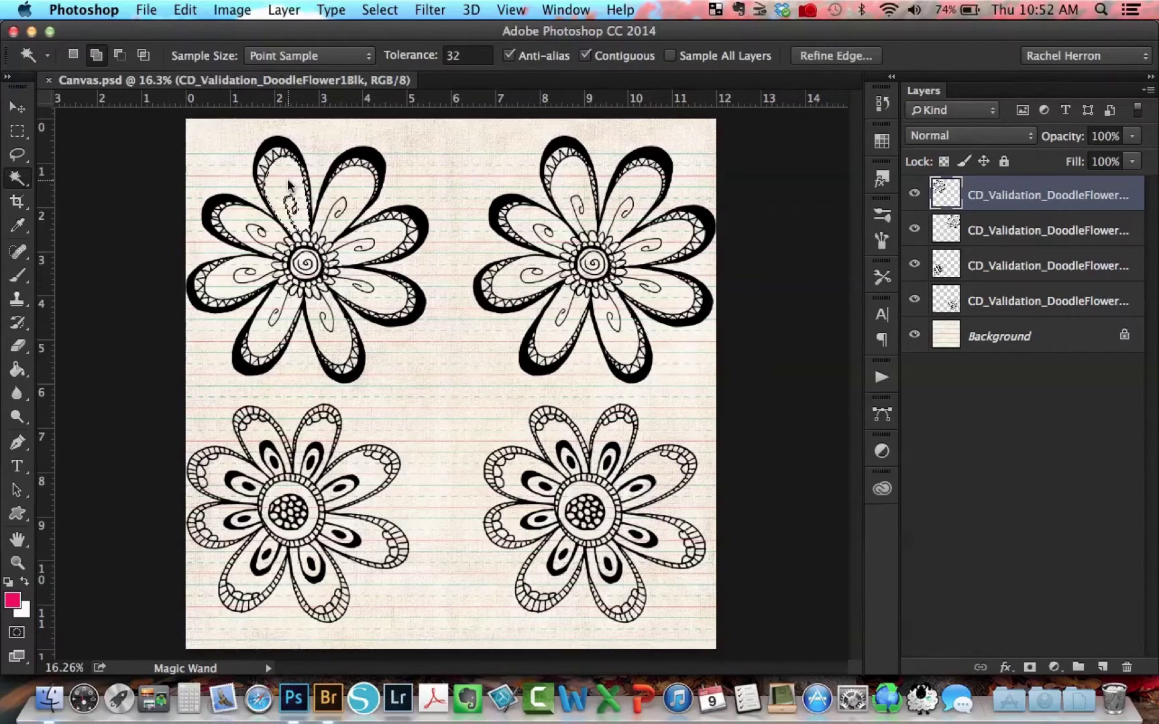
key(super+equal)
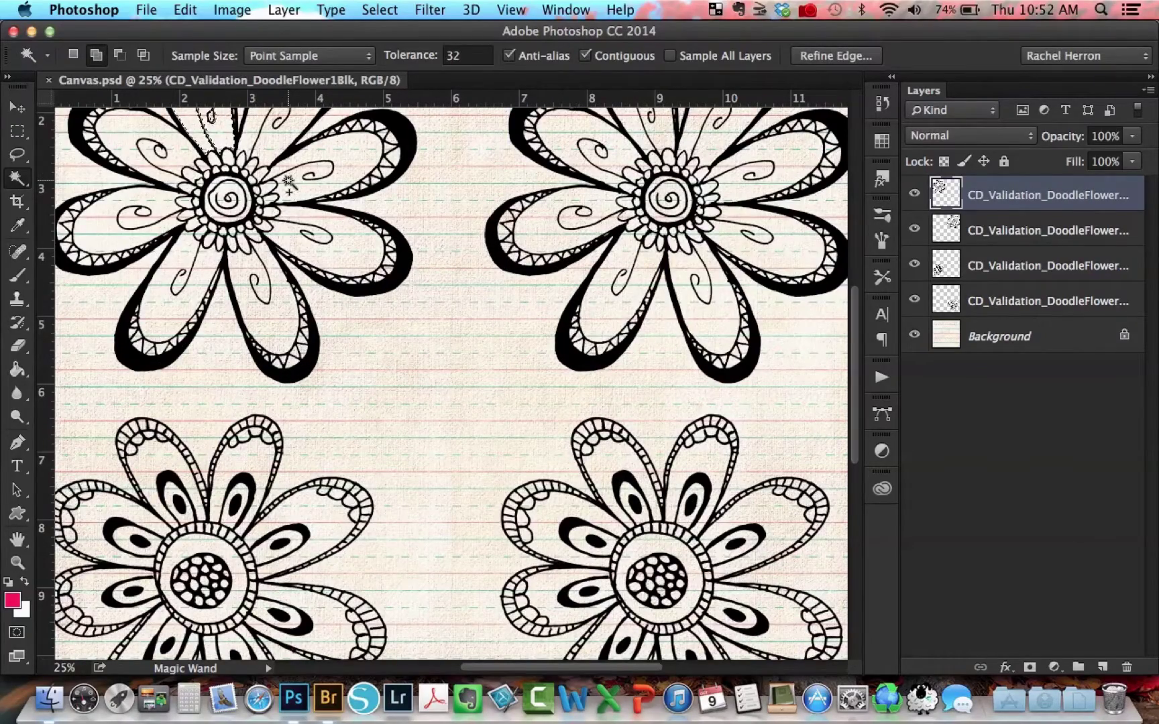
key(space)
drag(267, 166, 272, 260)
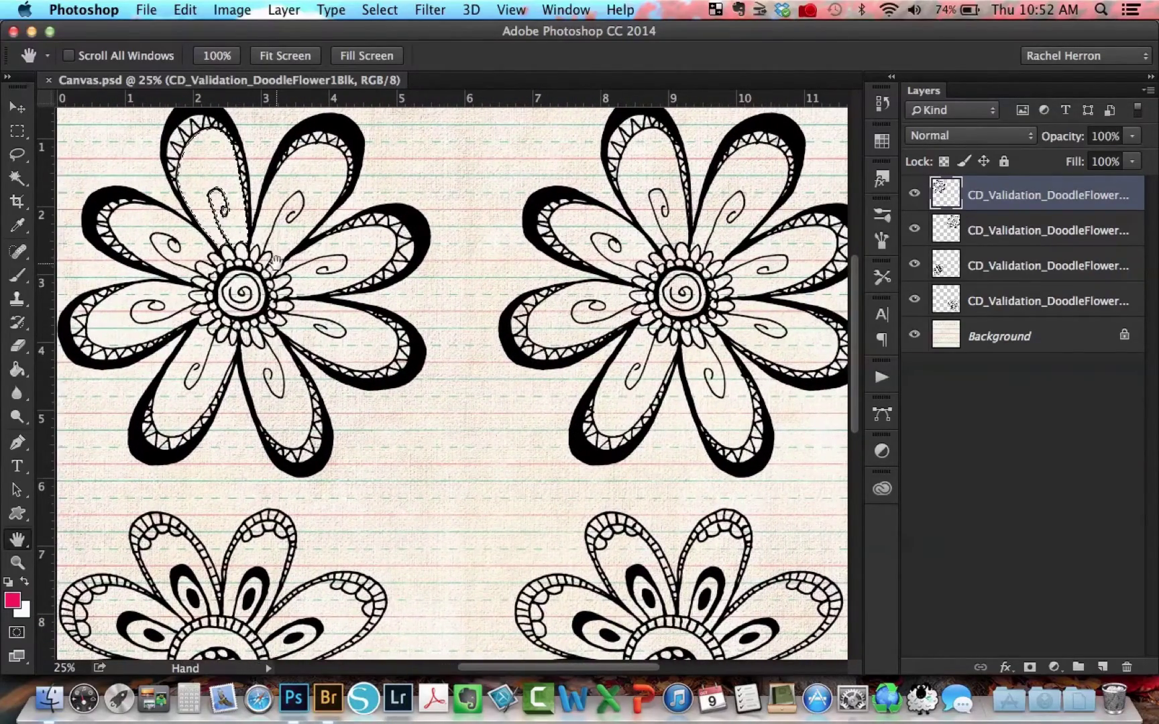
scroll(275, 261, up, 1)
scroll(275, 262, up, 1)
scroll(275, 267, down, 1)
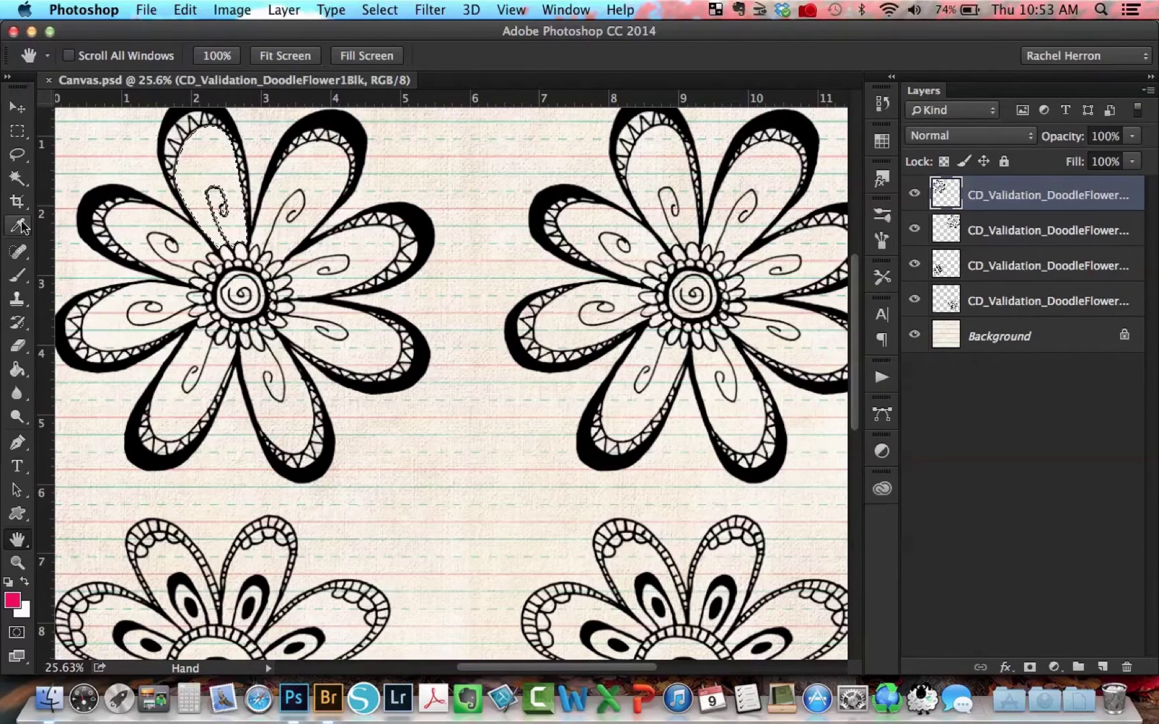
click(16, 178)
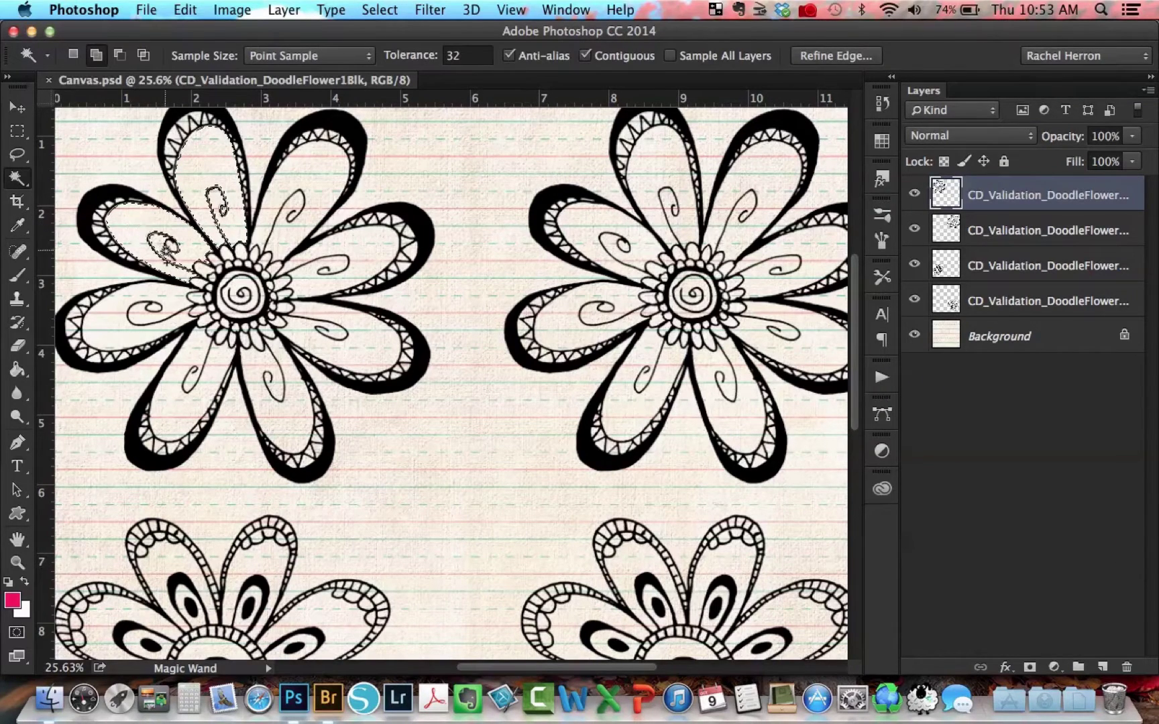
Add the left, lower-left, lower, lower-right, upper-right and top petals to the selection.
click(144, 315)
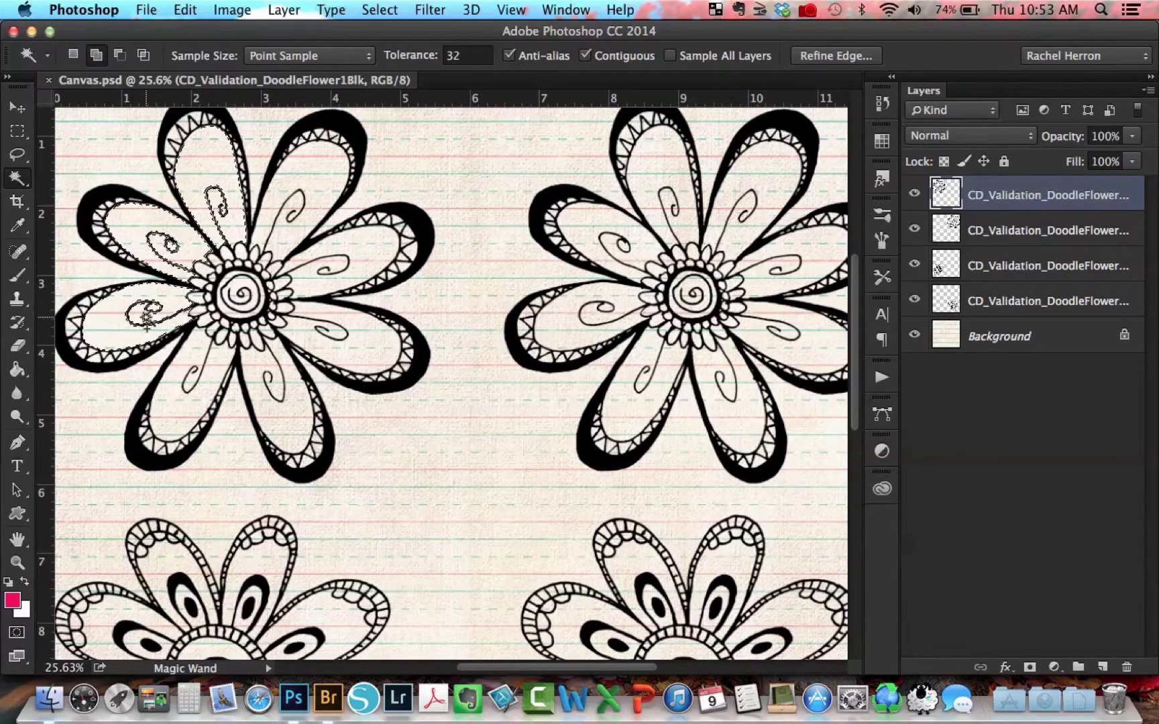
click(181, 399)
click(274, 418)
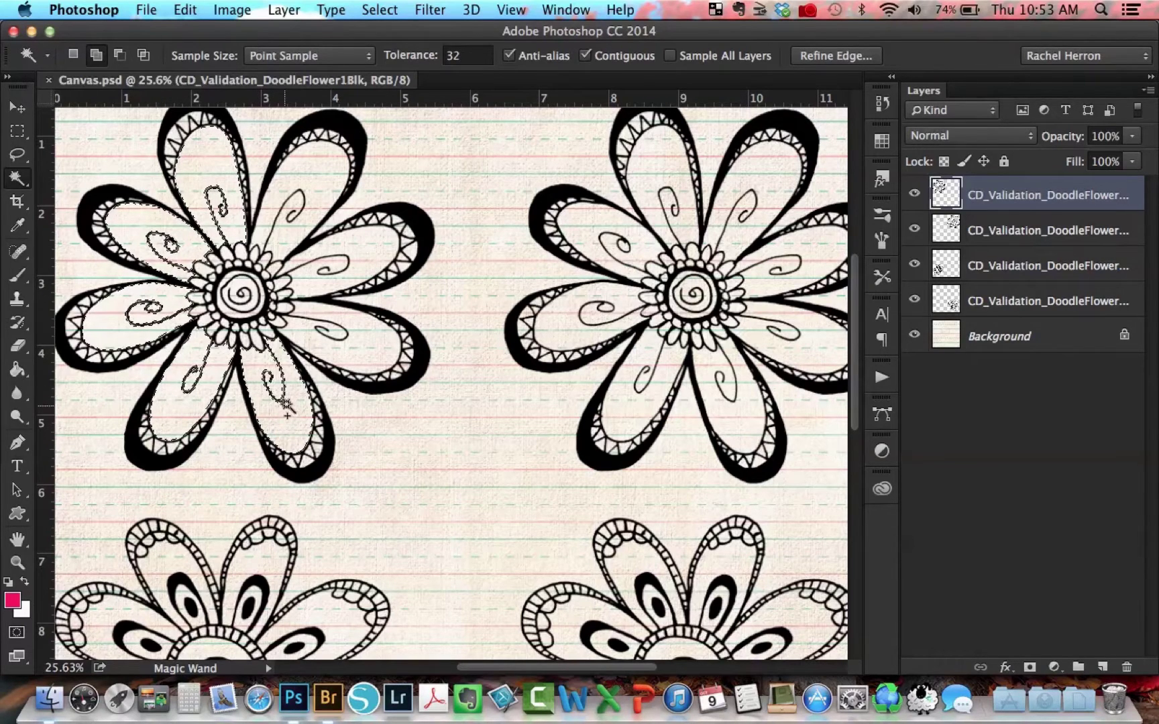
click(365, 352)
click(354, 251)
click(319, 186)
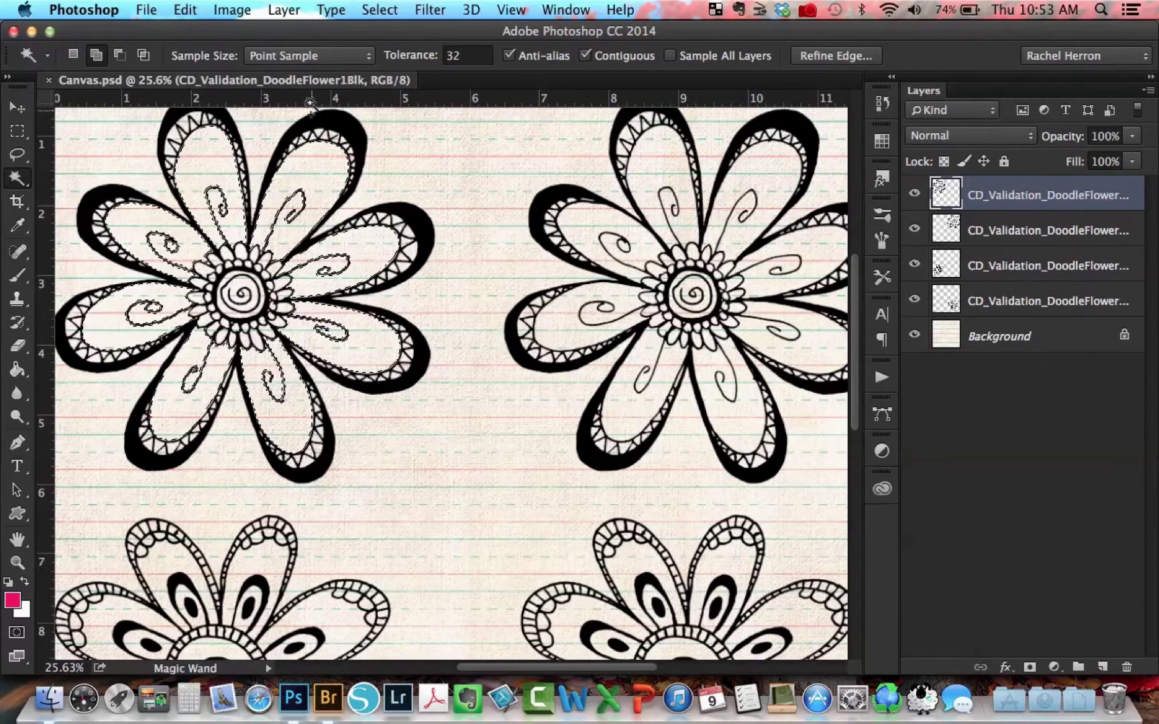
Fill the petals with a solid pink (ed125f) Color Fill 1 layer, then reselect DoodleFlower1Blk.
click(277, 11)
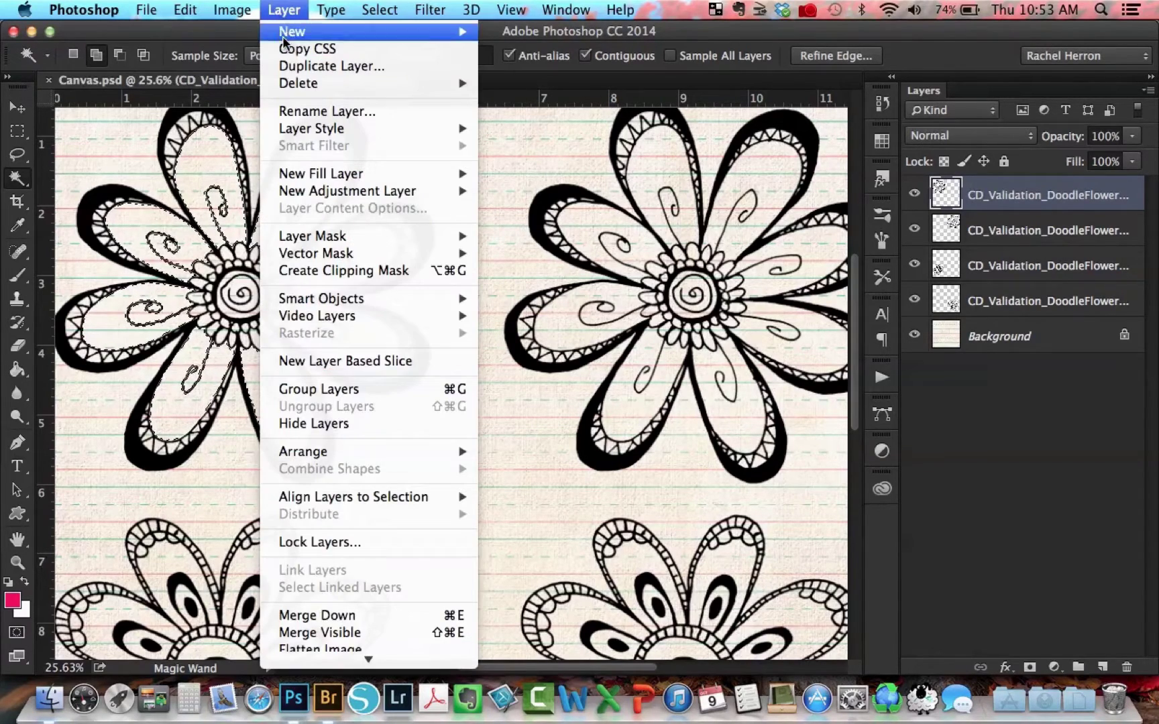
mouse_move(307, 175)
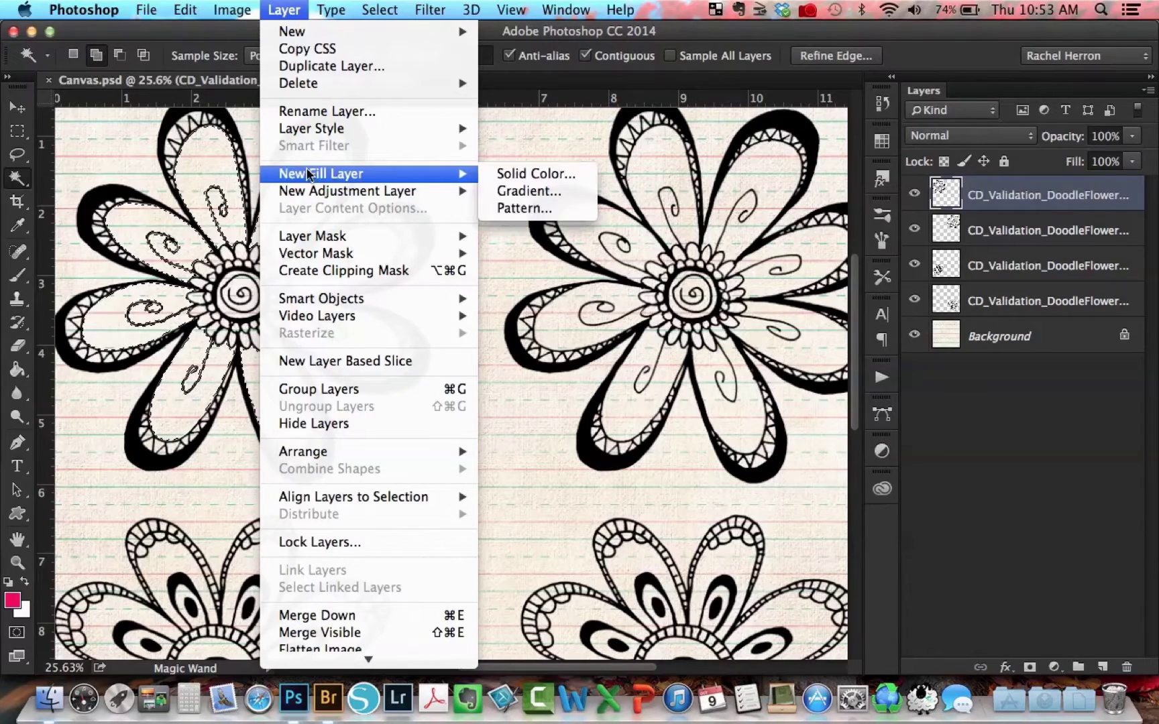
click(530, 173)
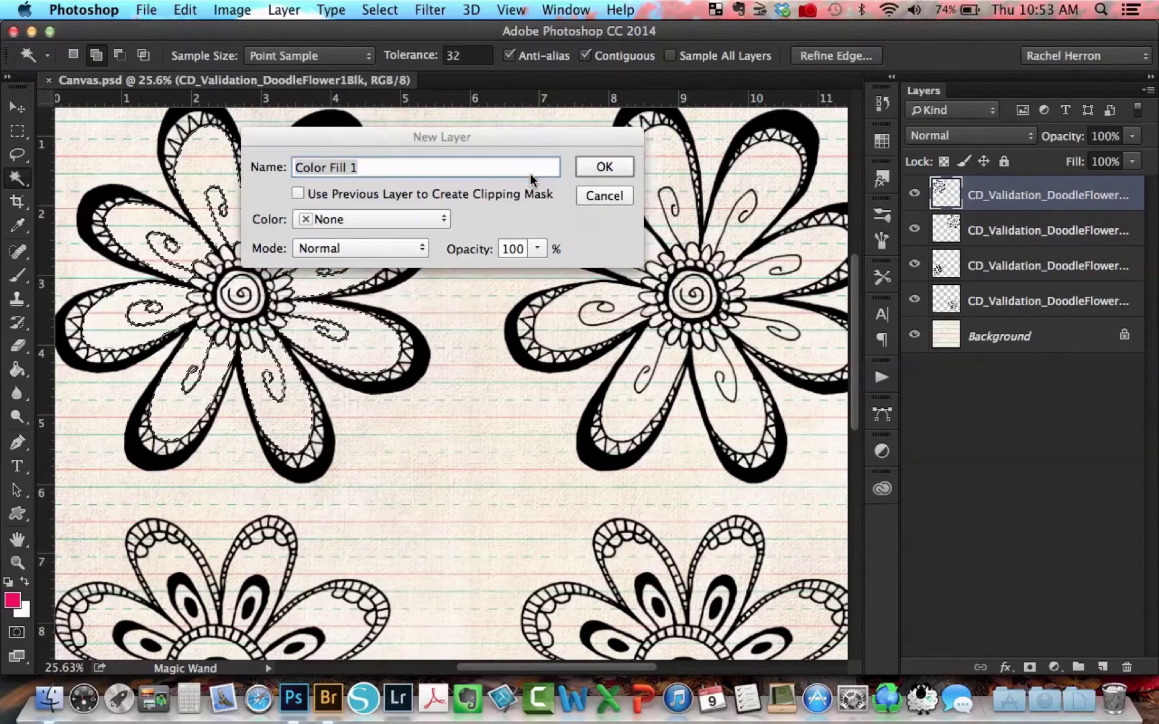
click(603, 167)
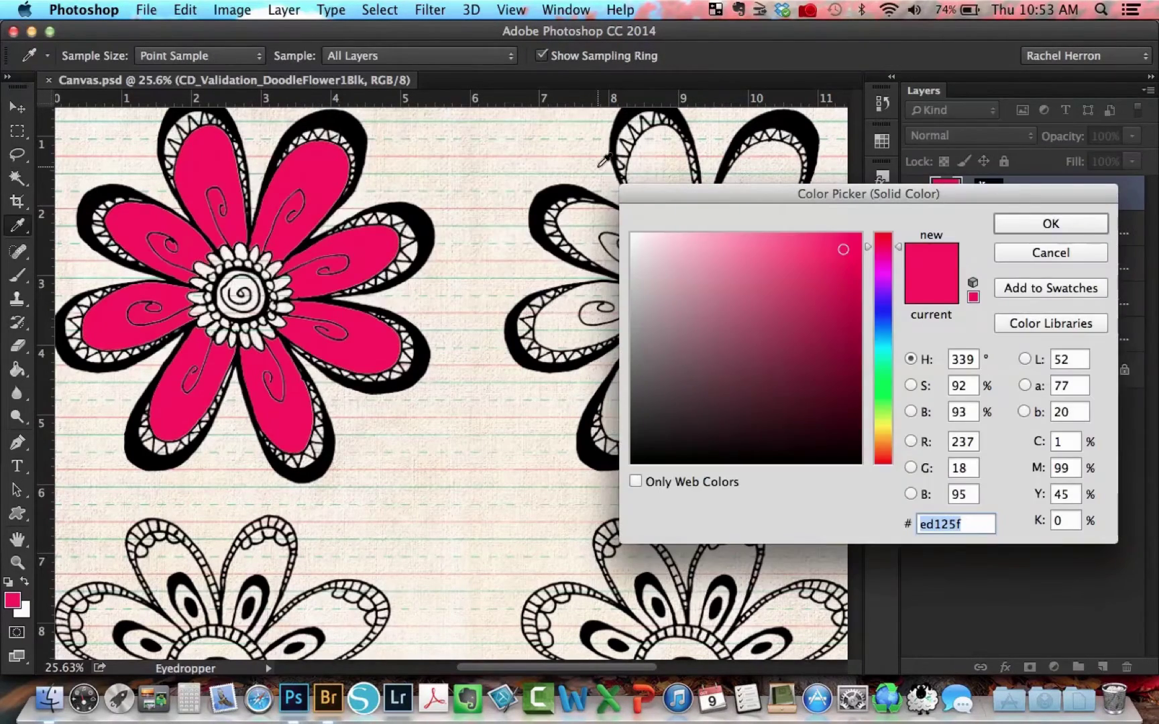
click(1038, 224)
key(w)
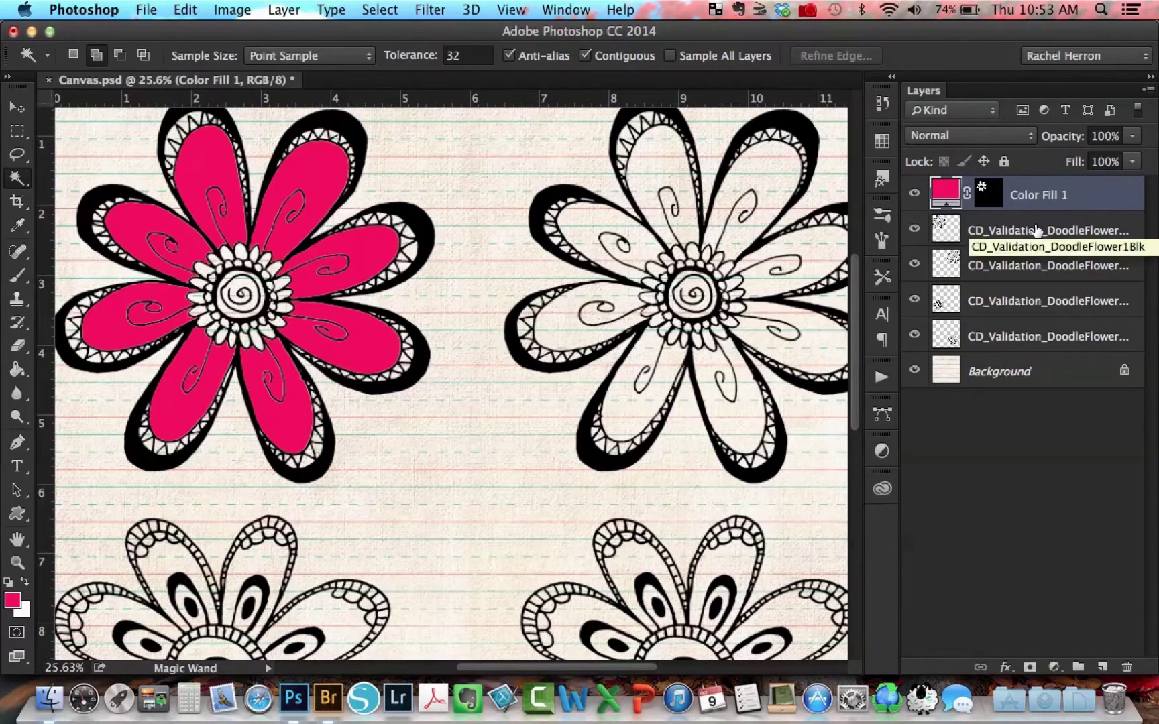
click(1036, 231)
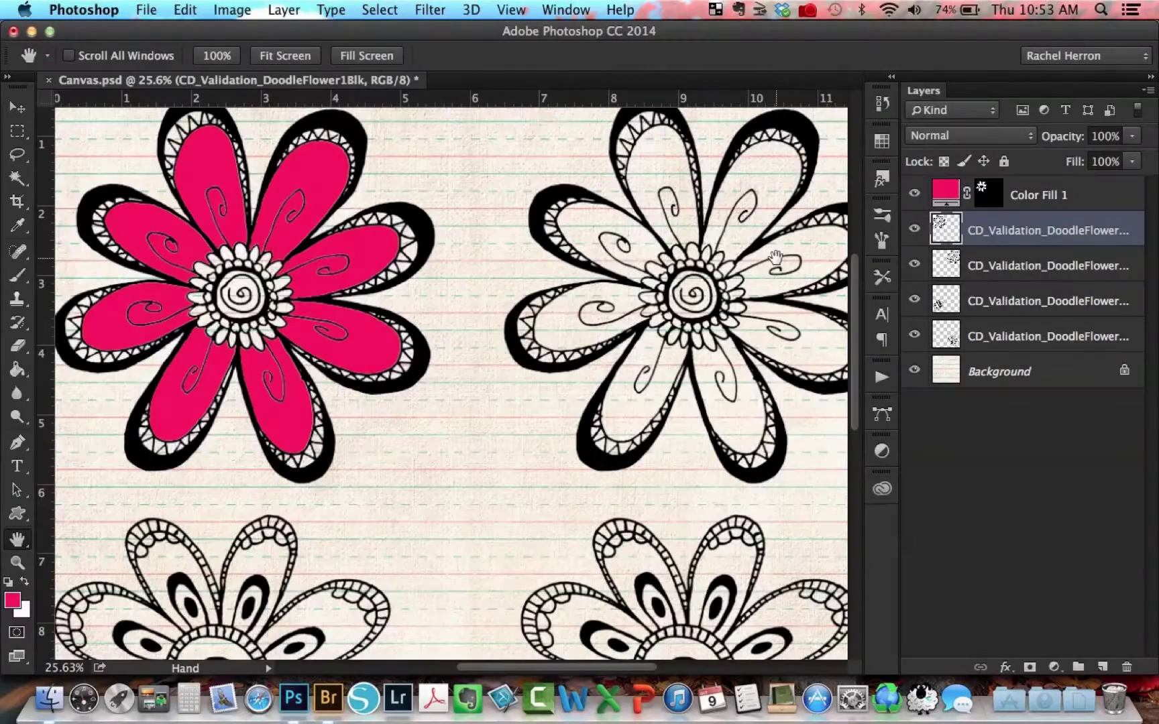
On the top-right flower's layer, Magic Wand-select all eight of its petals.
drag(770, 256, 356, 264)
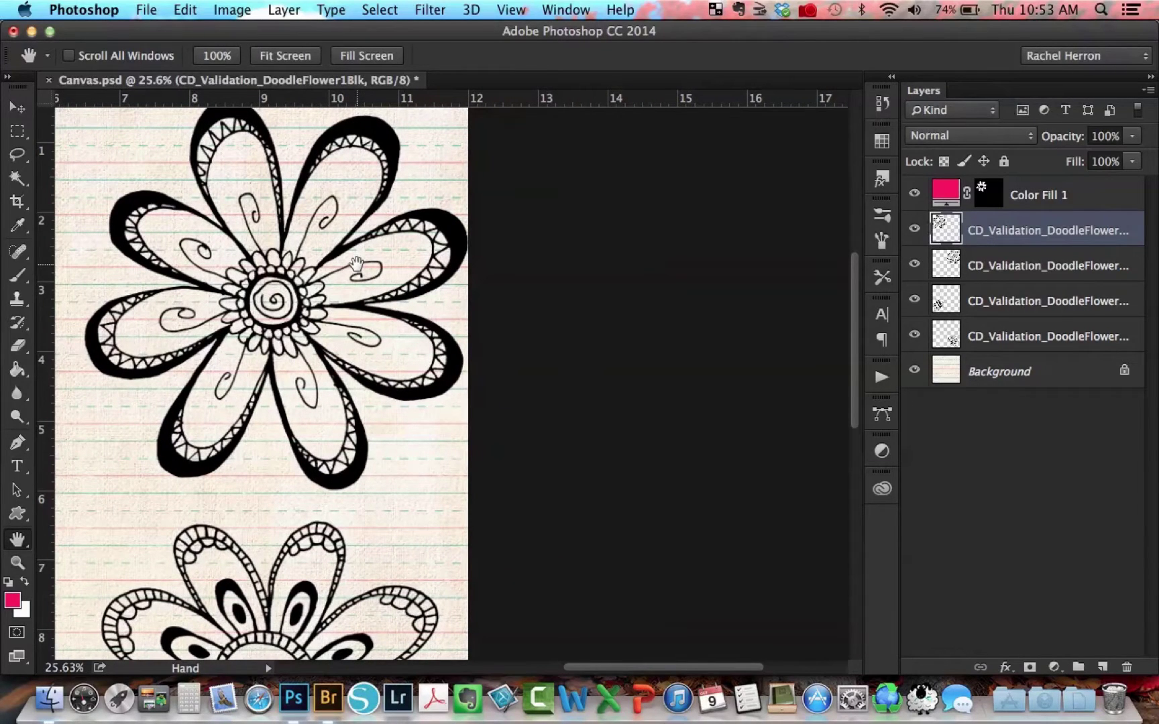
click(16, 178)
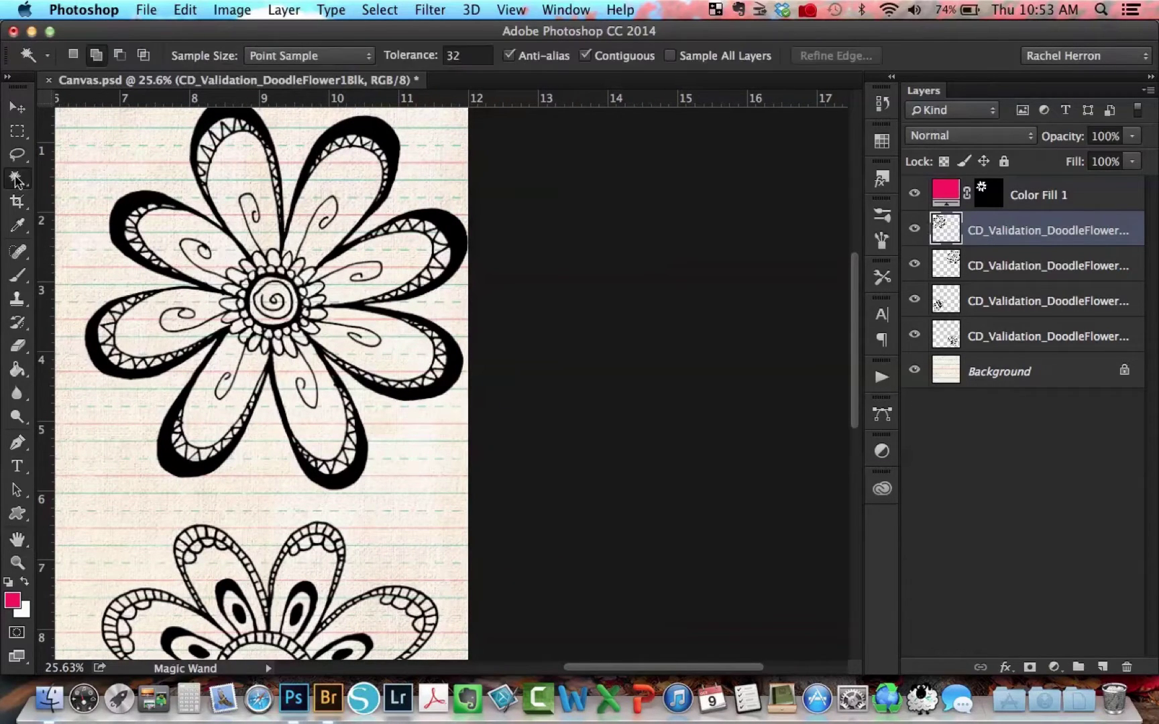
key(alt+bracketleft)
click(253, 209)
click(339, 186)
click(395, 272)
click(404, 350)
click(327, 419)
click(228, 412)
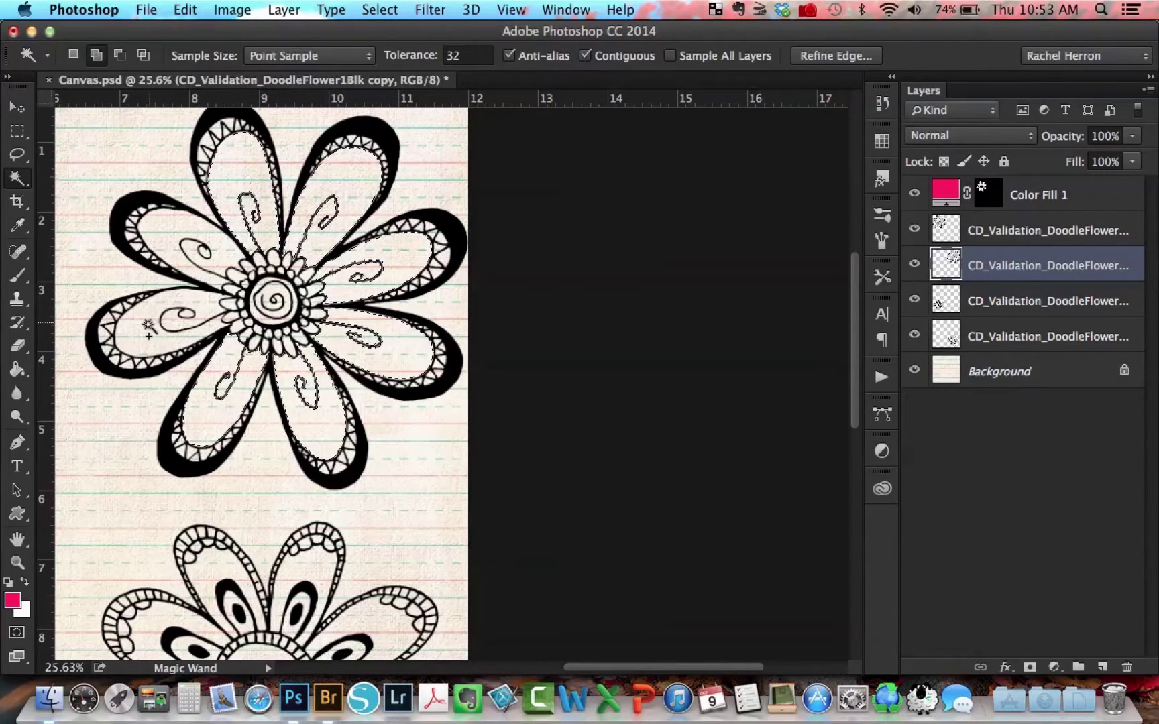
click(148, 326)
click(199, 253)
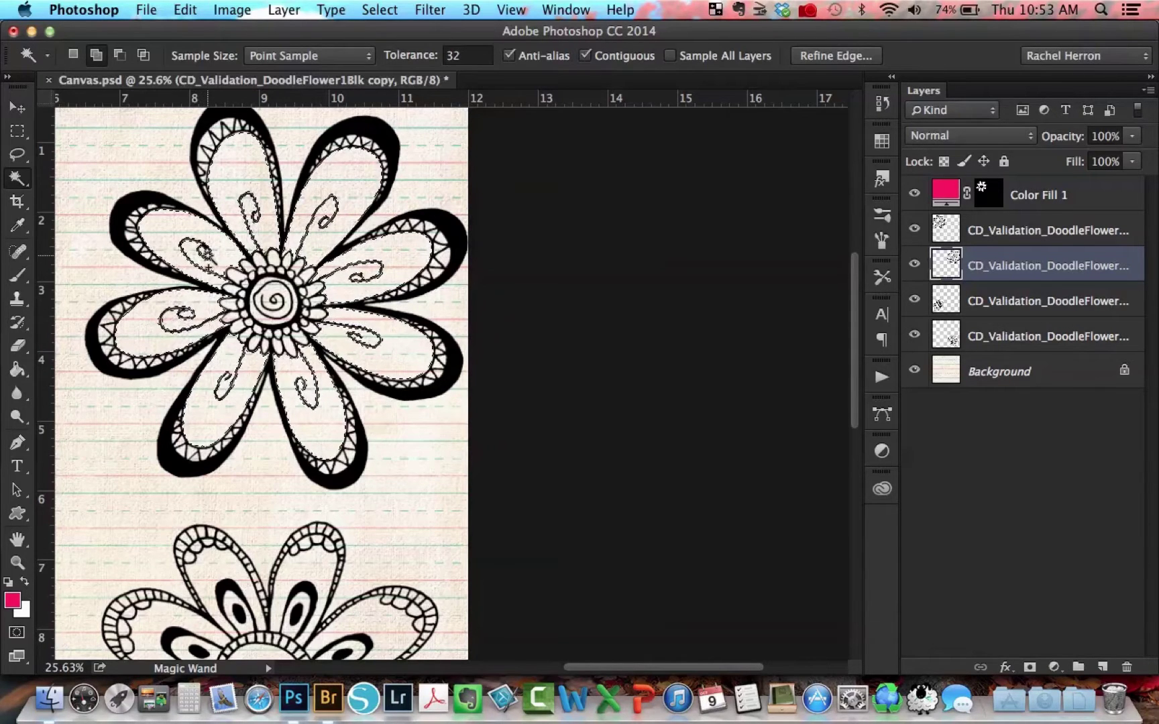
Fill the selected petals with a solid pink Color Fill 2 layer.
click(280, 10)
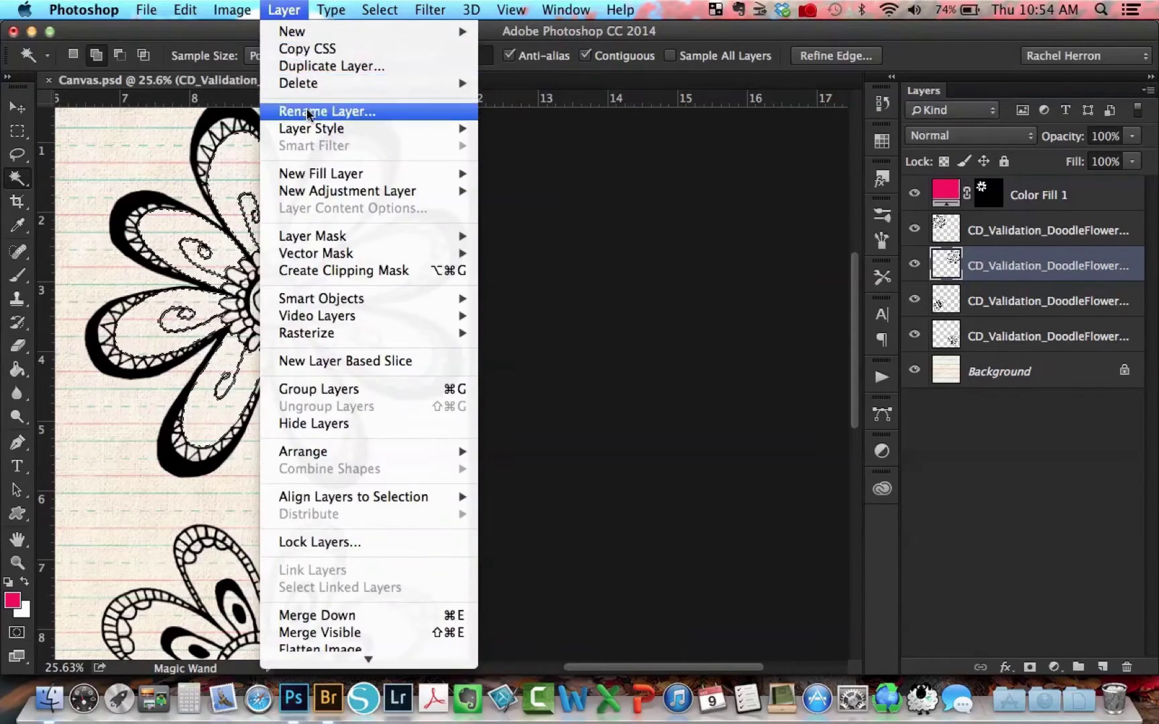
mouse_move(308, 173)
click(527, 173)
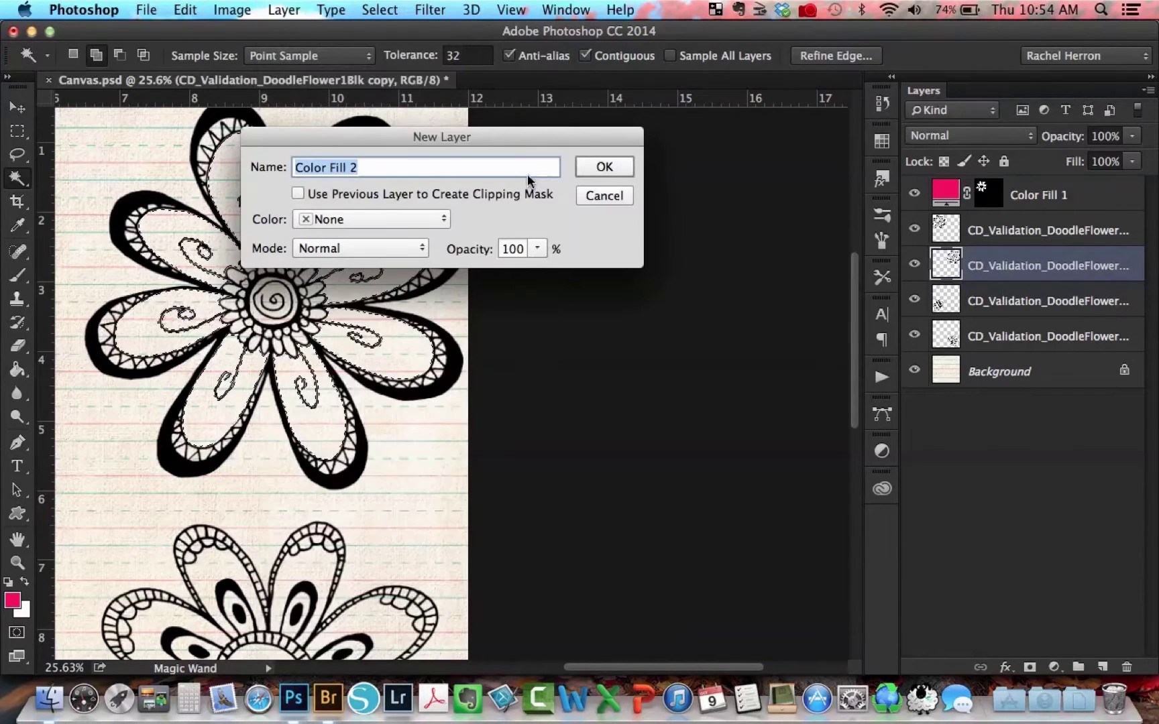
click(617, 173)
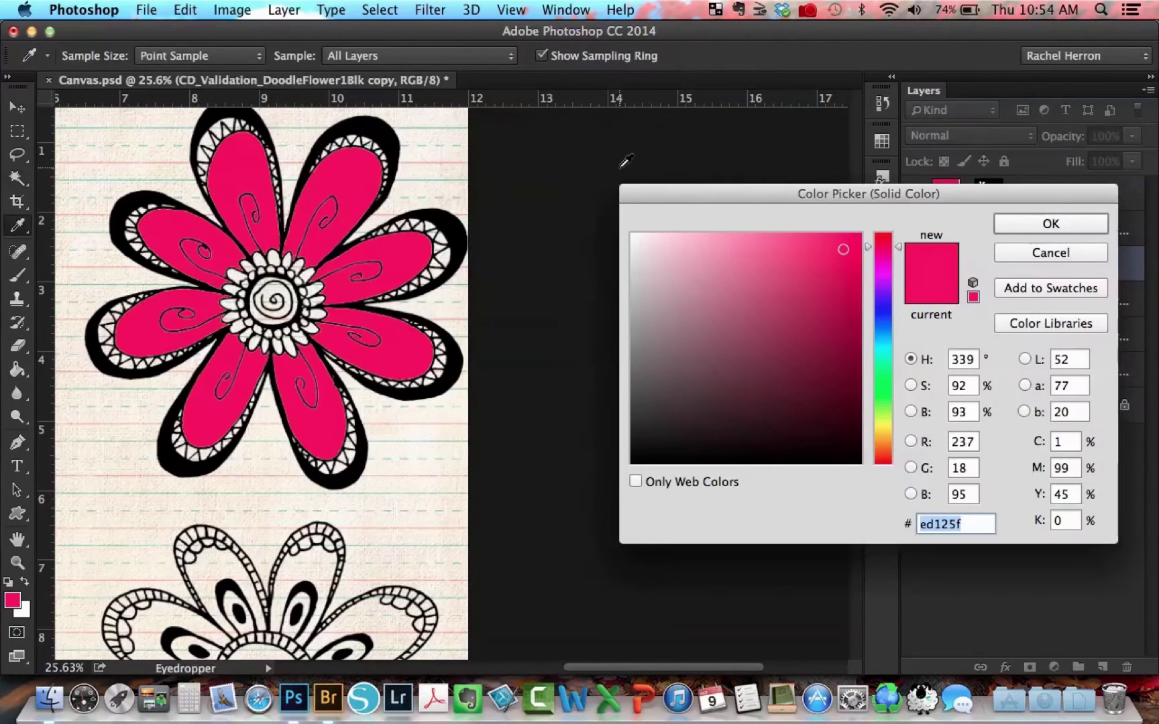
click(1026, 232)
key(w)
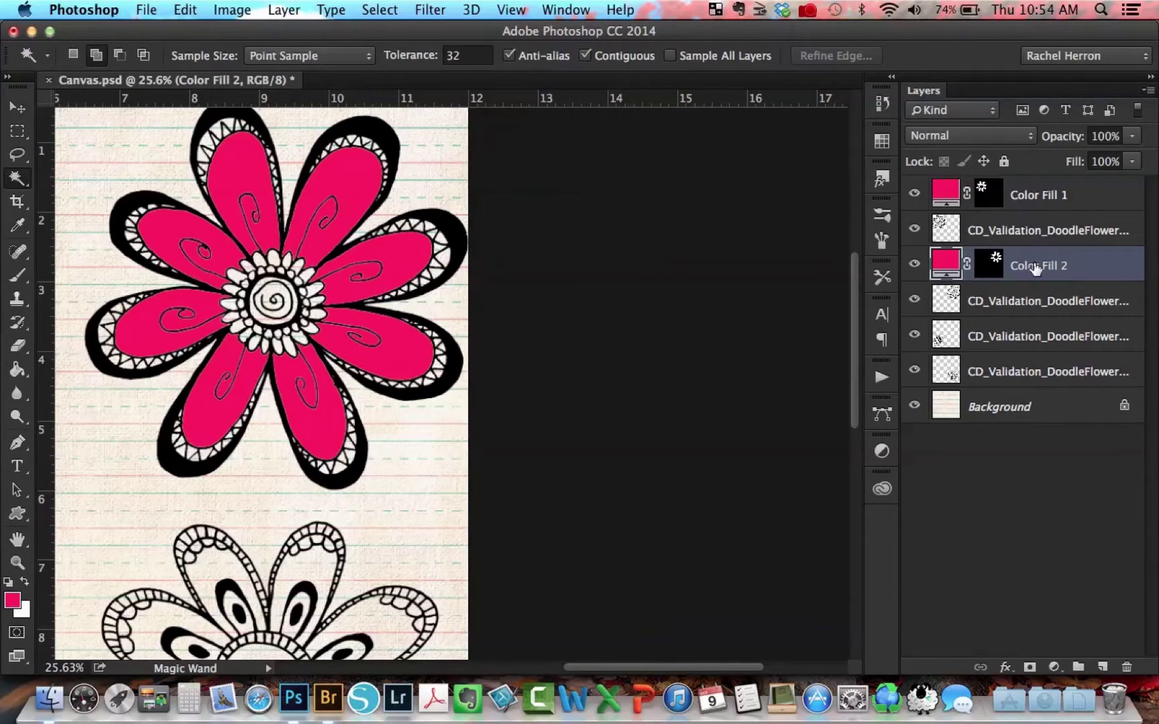
Give Color Fill 2 a near-white Inner Glow from the Center with size 200.
click(284, 9)
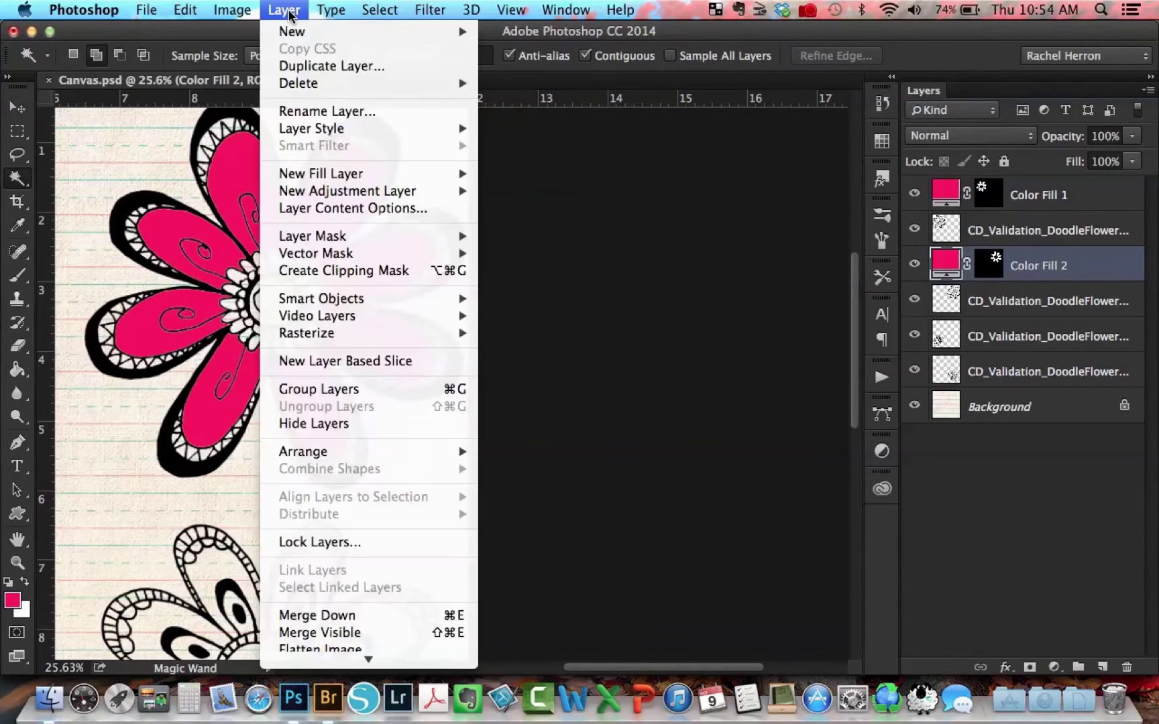
mouse_move(407, 131)
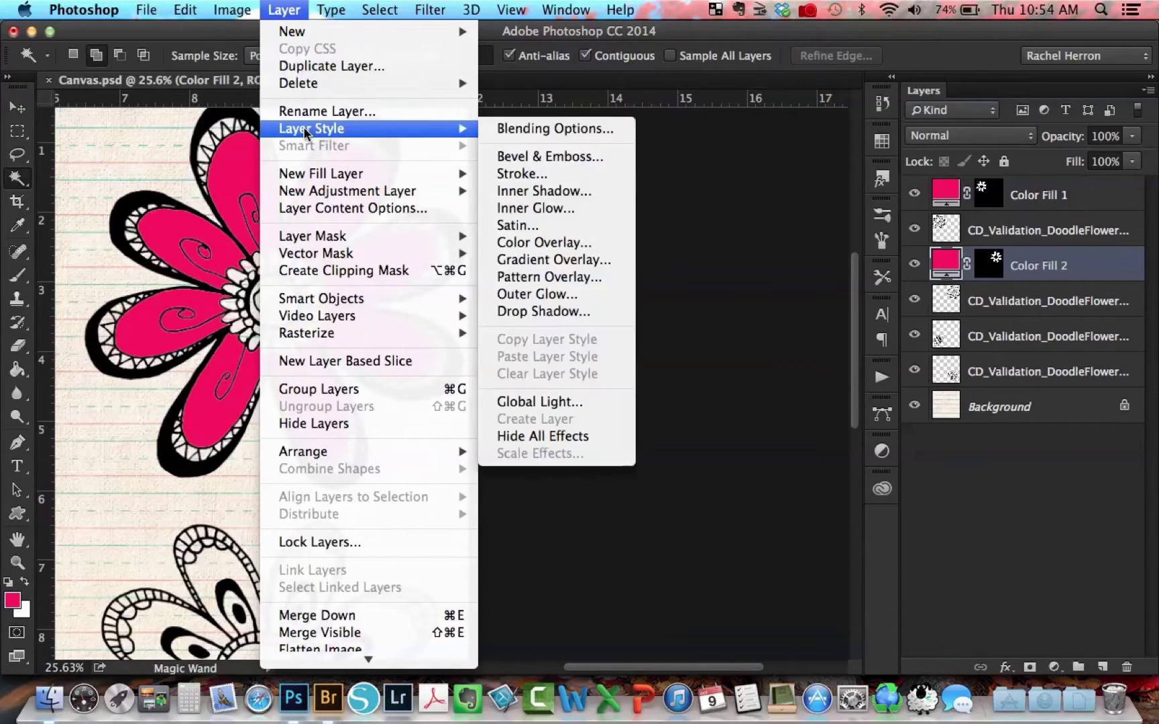
click(496, 127)
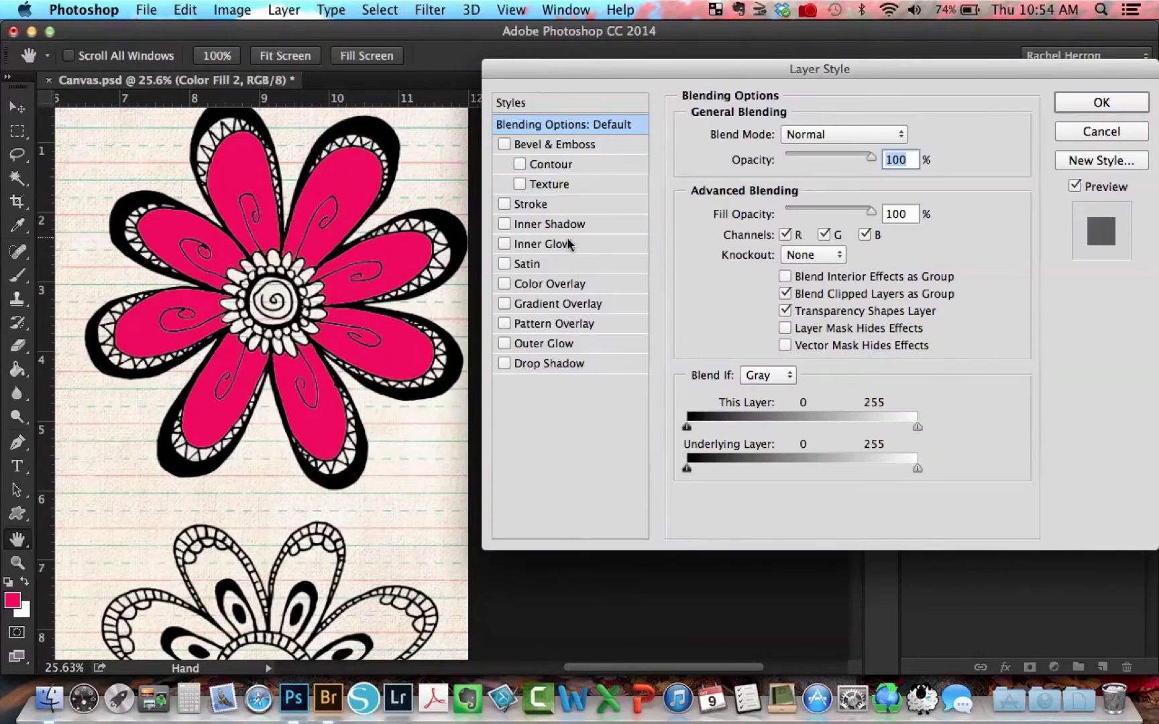
click(530, 244)
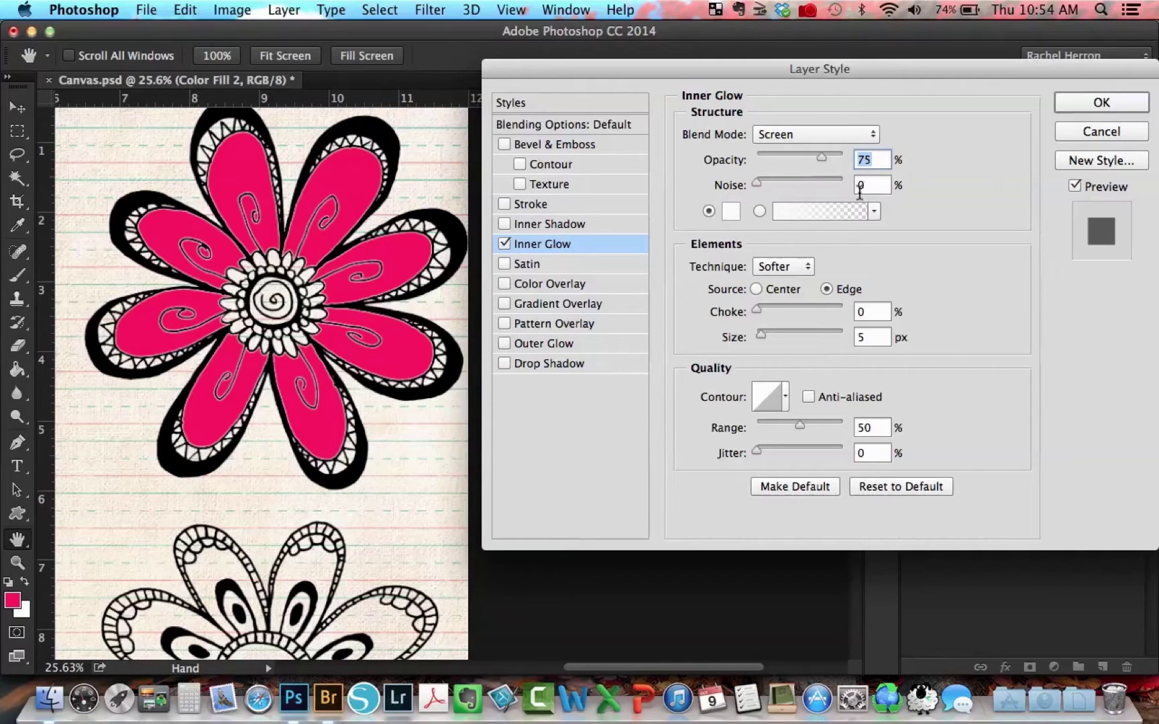
click(731, 212)
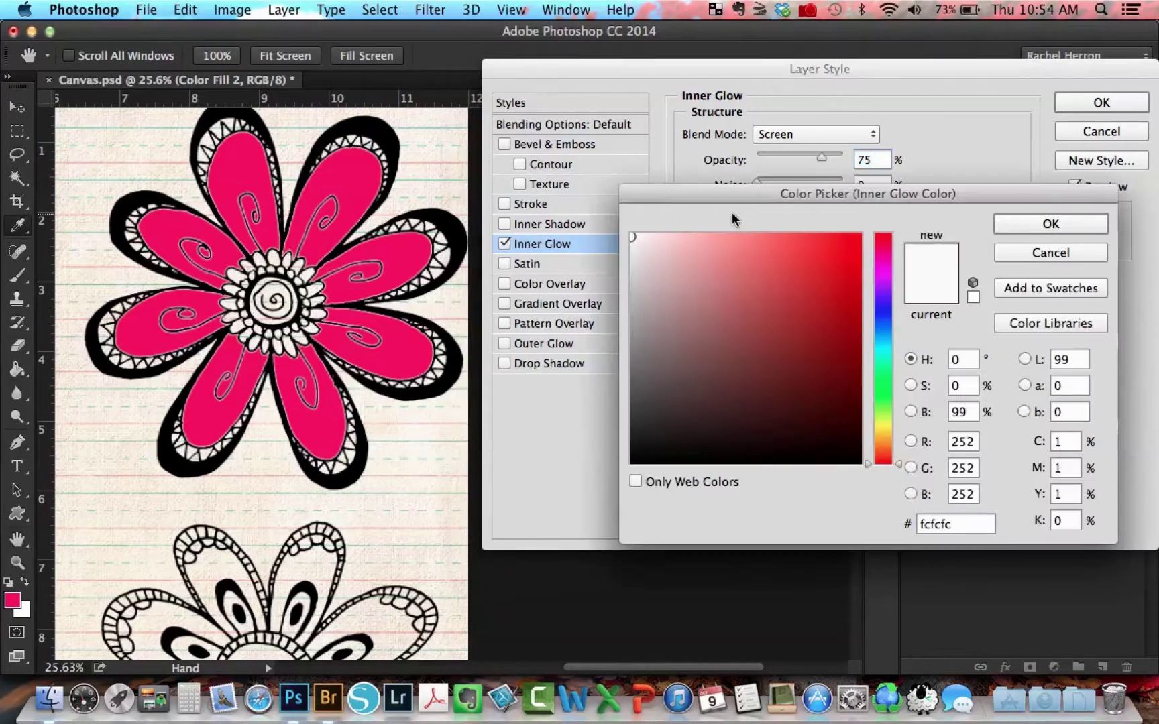
click(1017, 225)
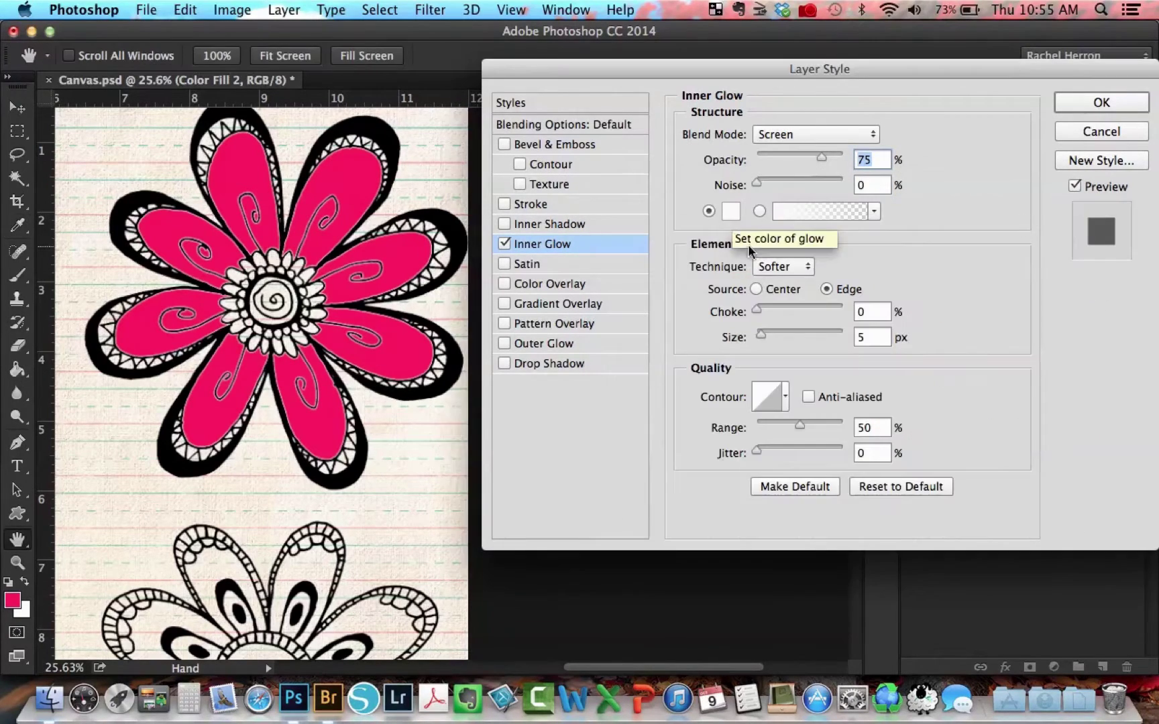
click(757, 290)
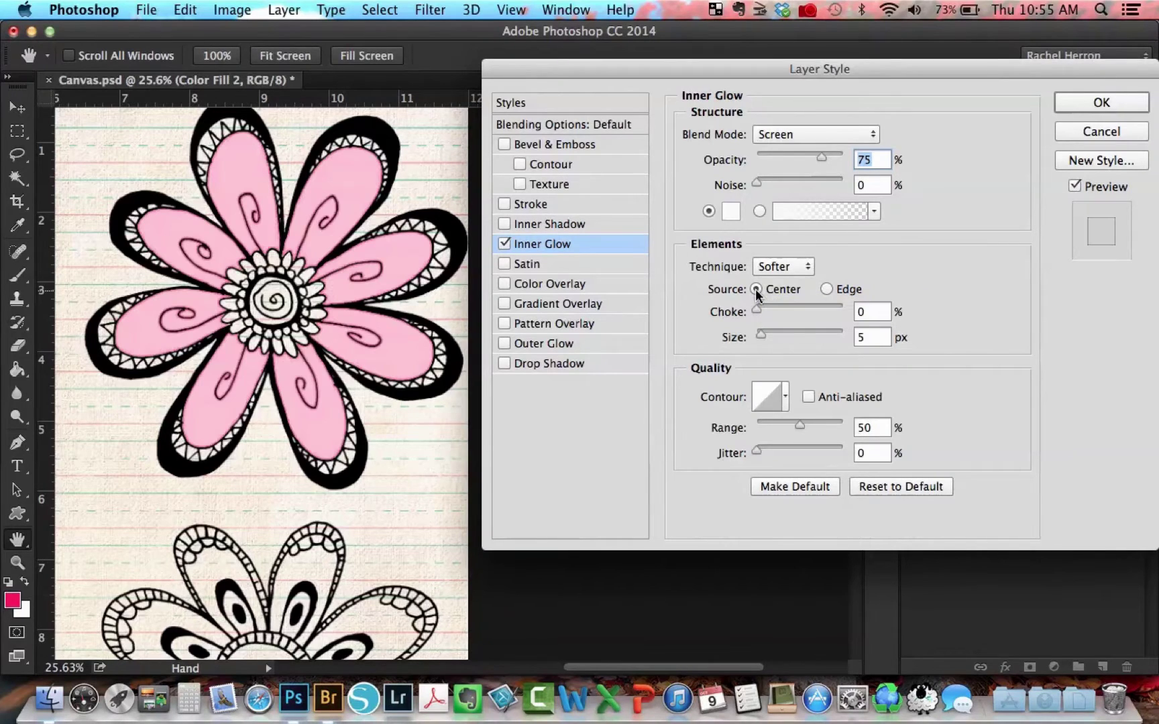
drag(879, 336, 856, 337)
text(200)
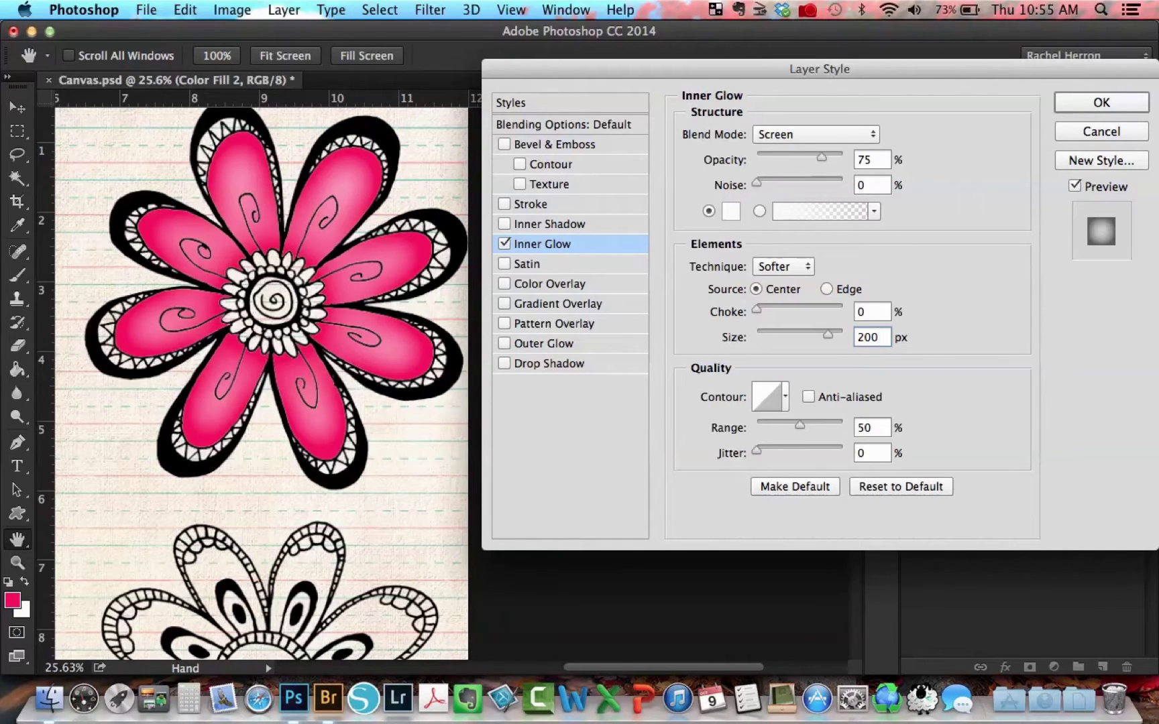
Add a Linear Burn Inner Shadow with size 75 and opacity 35%.
click(561, 228)
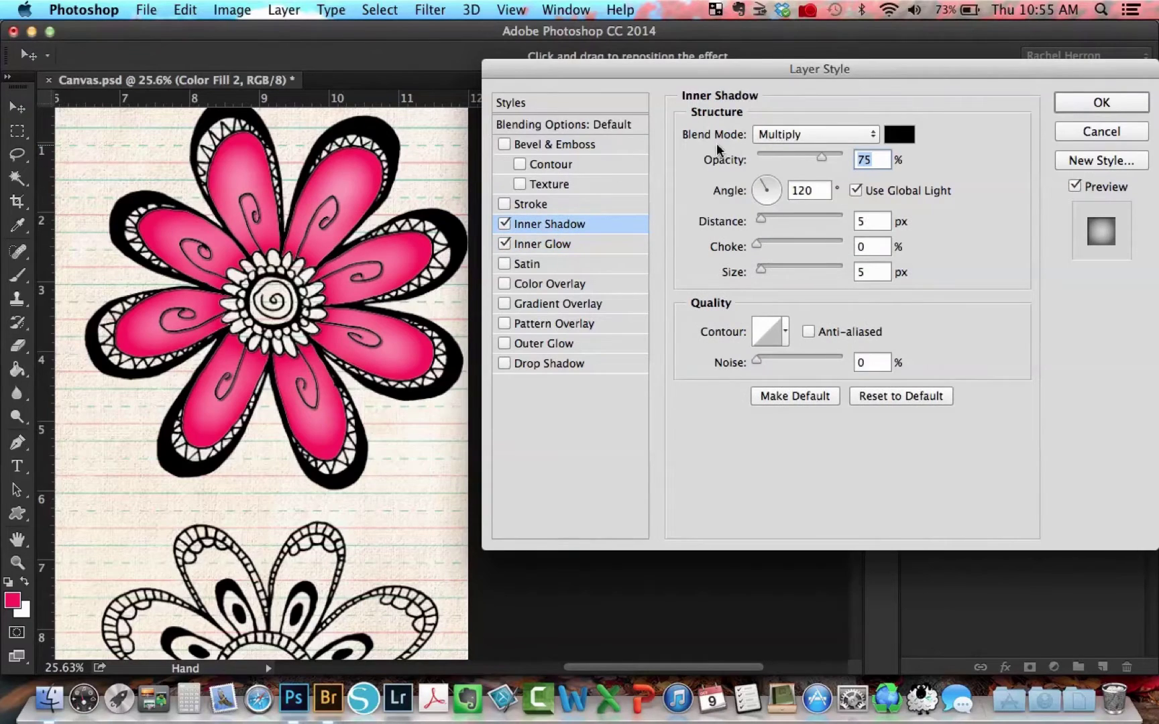
click(769, 138)
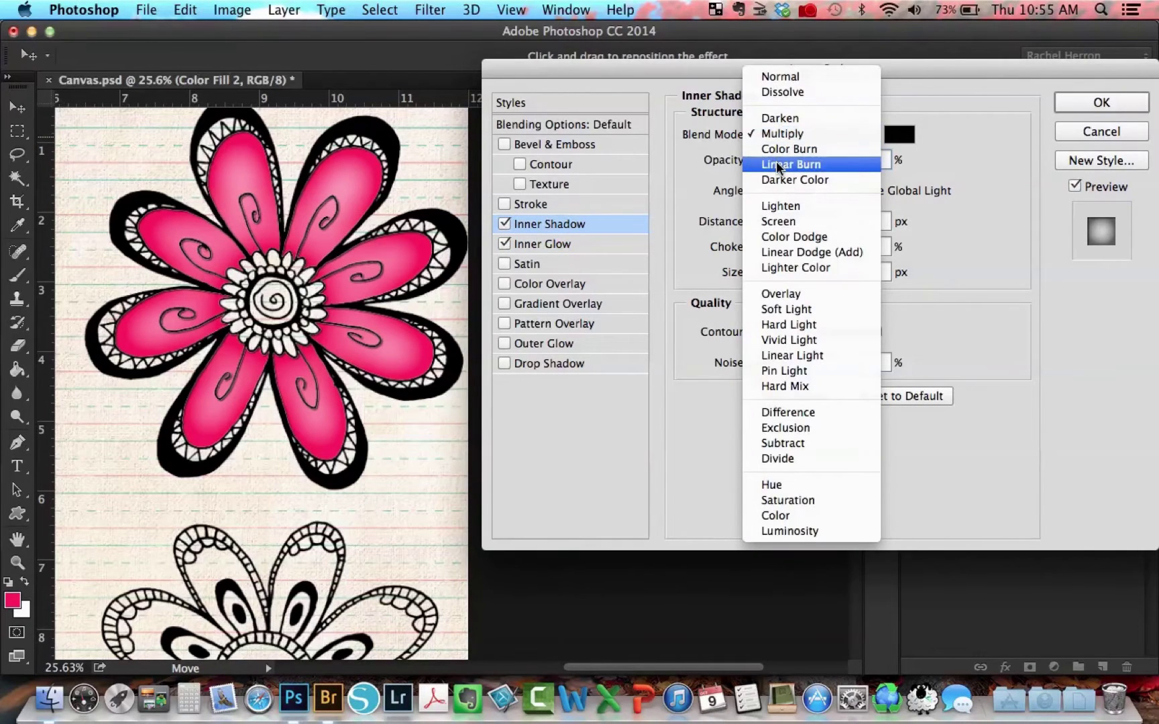
click(779, 165)
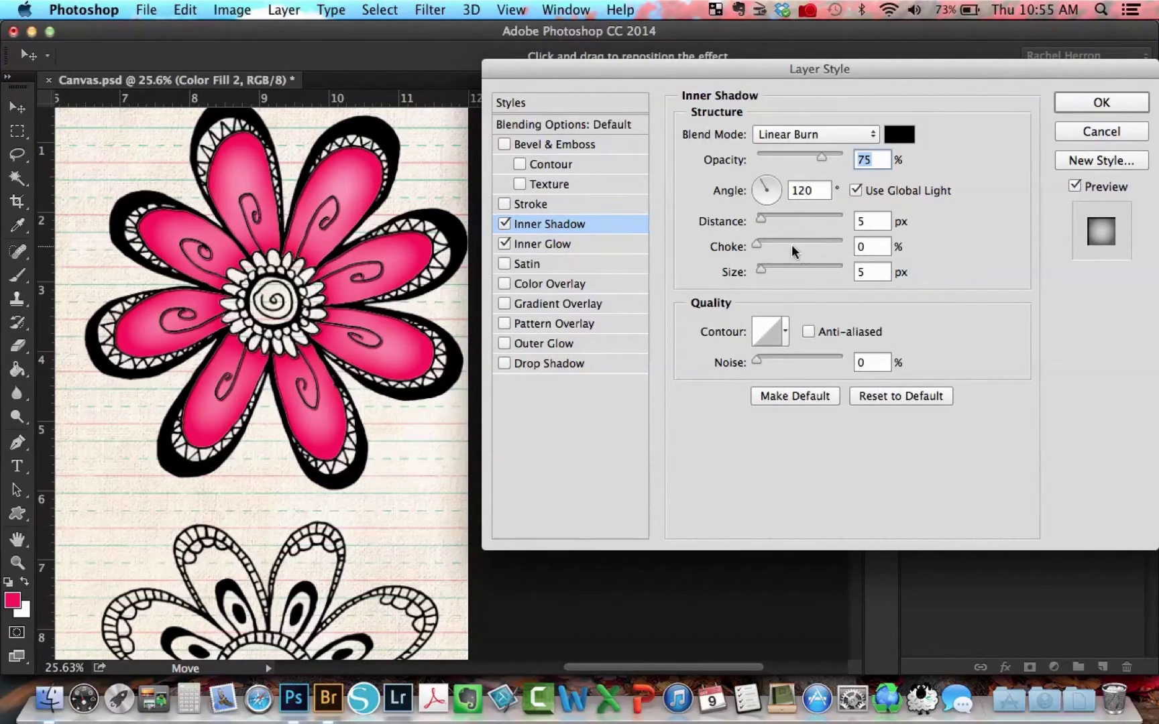
drag(866, 271, 853, 272)
text(75)
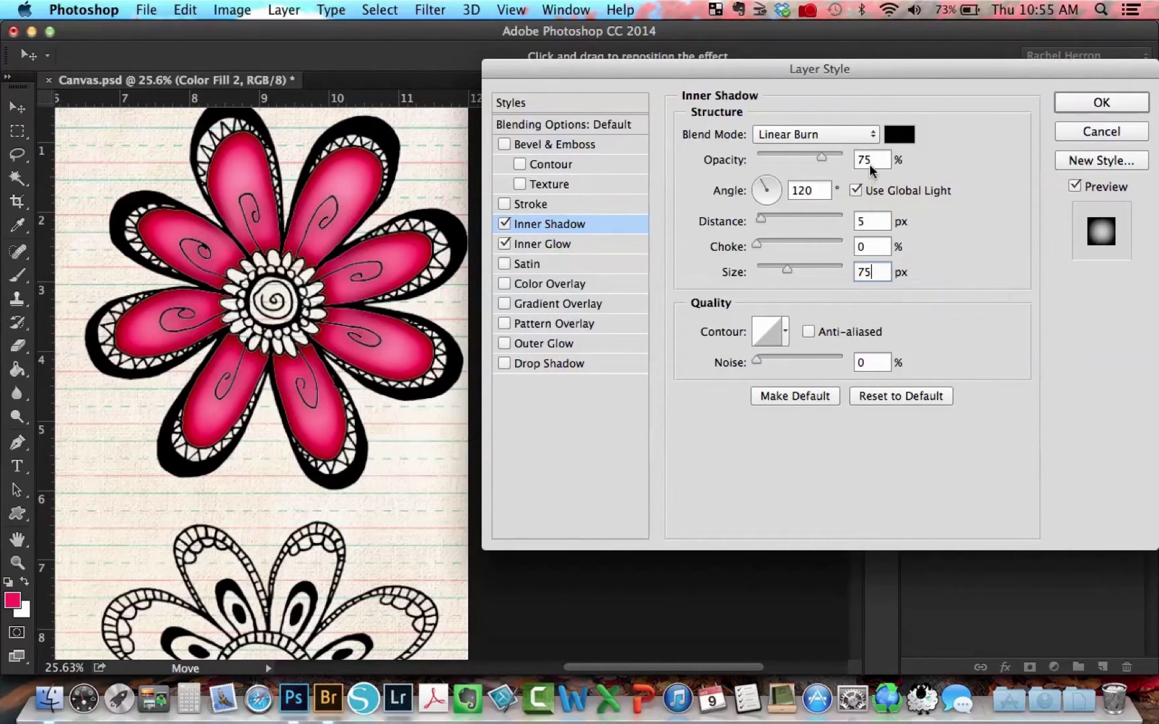
drag(871, 161, 847, 165)
text(35)
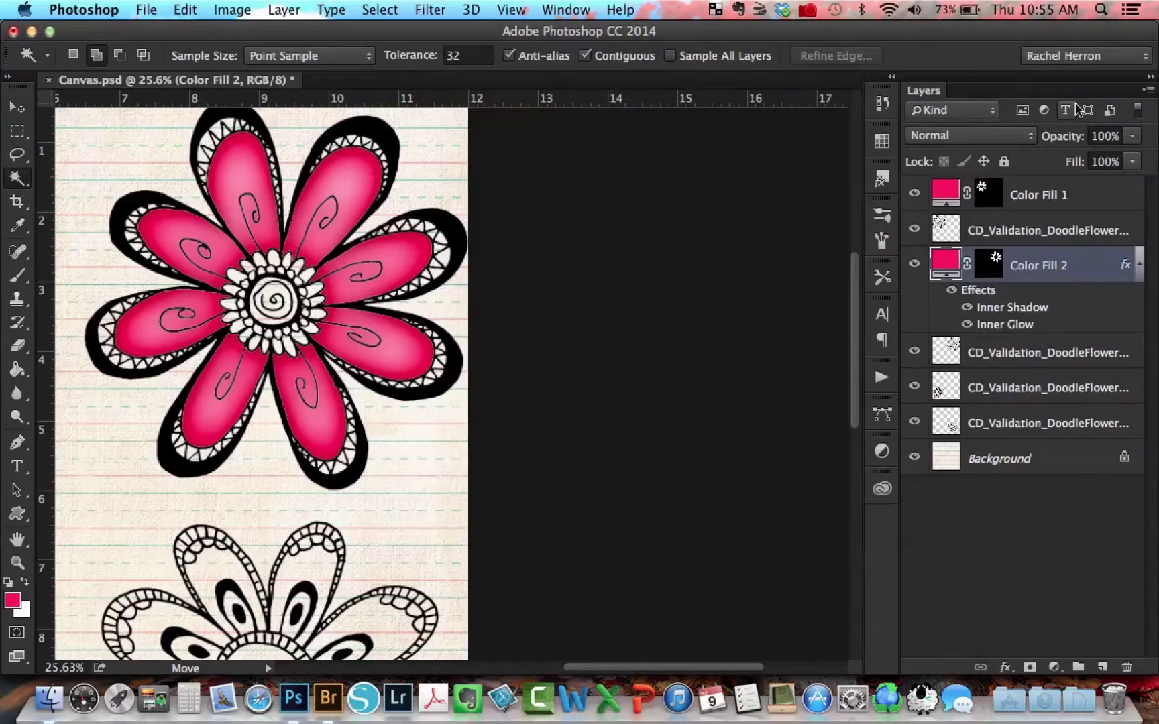
Fit the whole page on screen and activate the CD_Validation_DoodleFlower2Blk copy layer.
key(super+0)
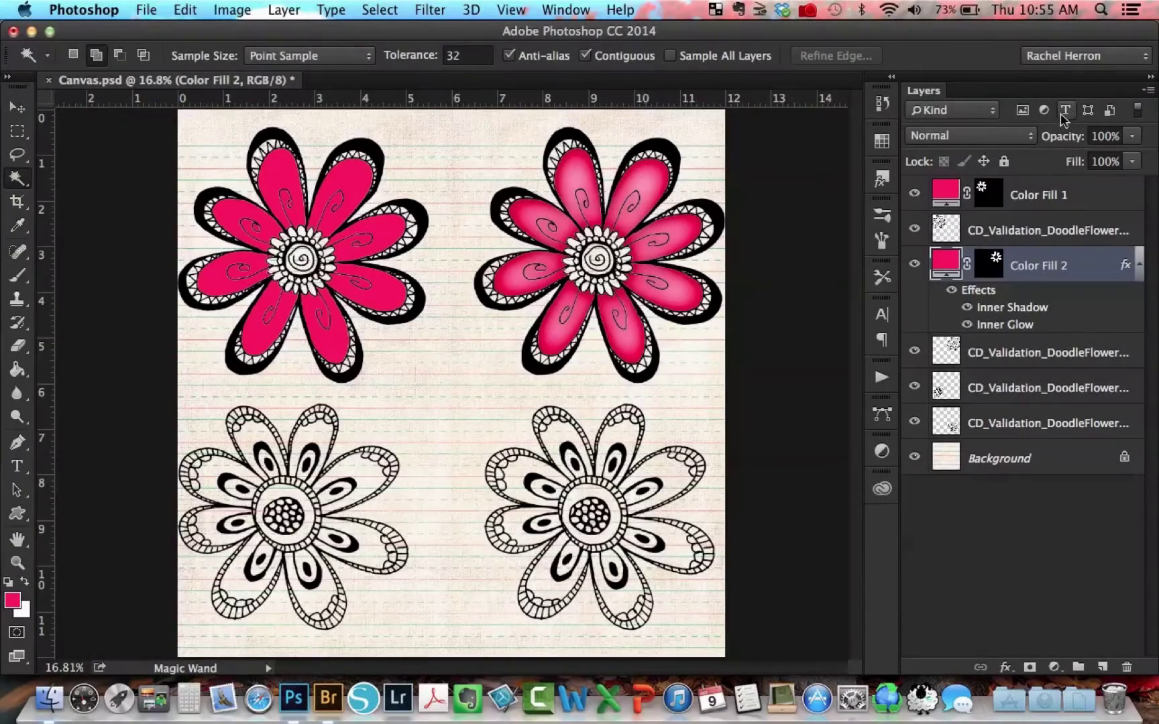
click(1048, 230)
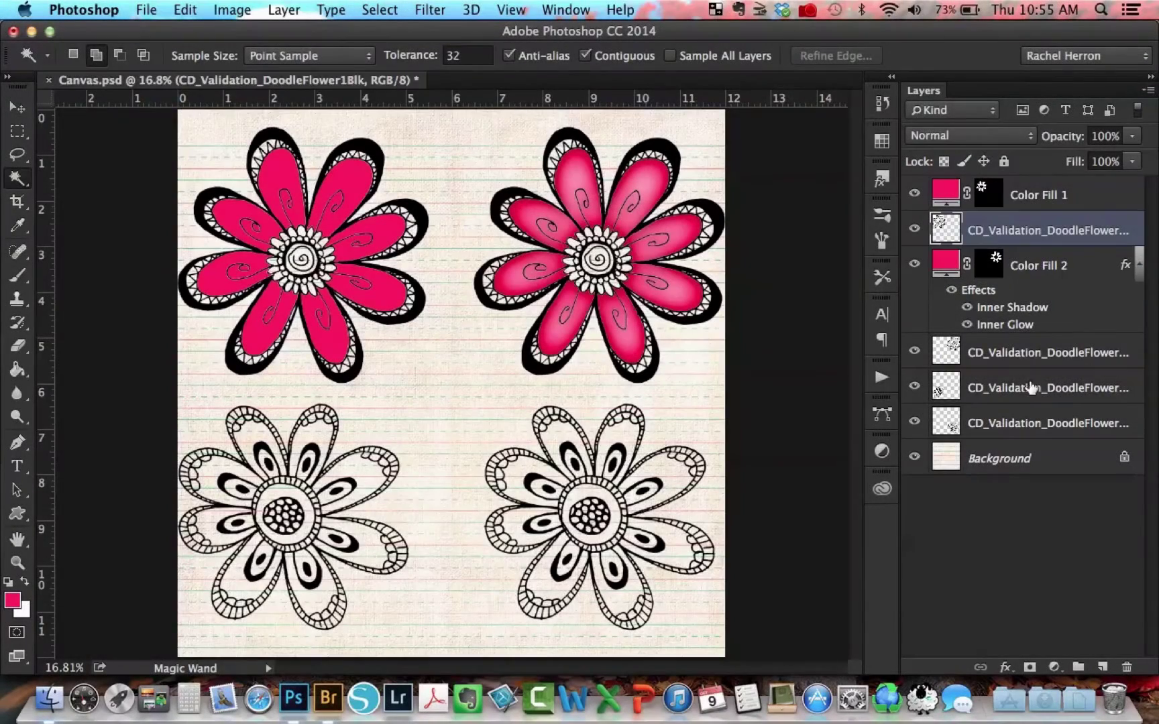
click(1027, 396)
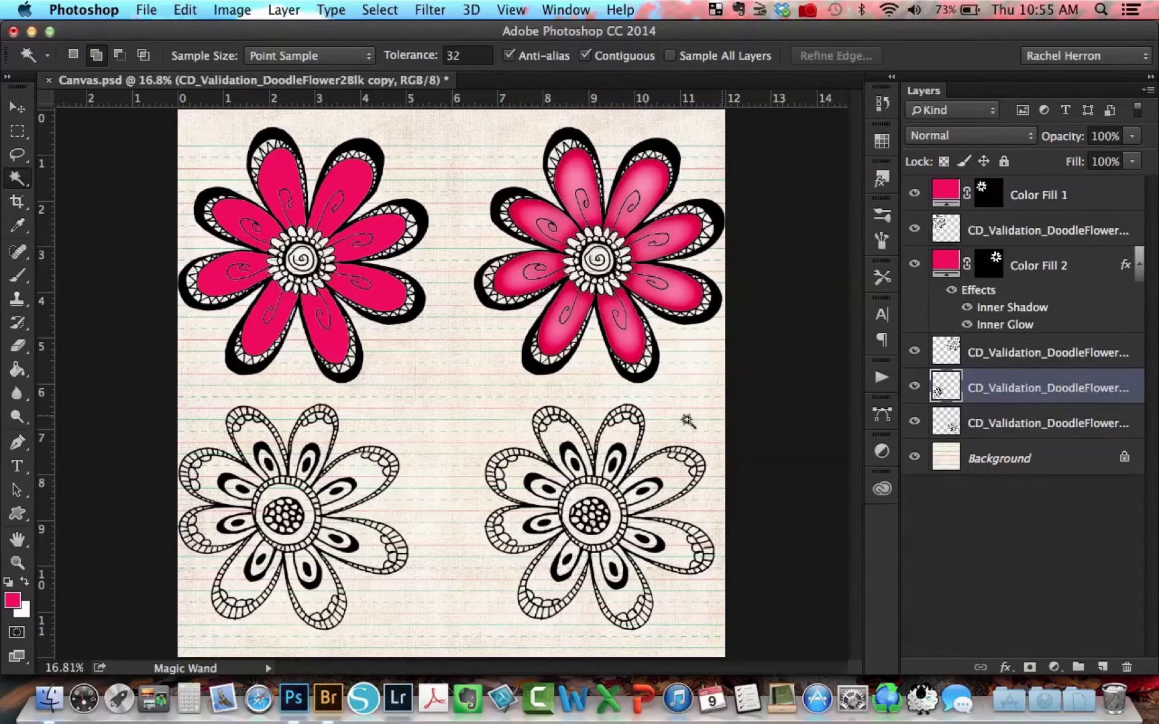
Zoom onto the lower-left flower and Magic Wand-select the insides of all its petals.
scroll(264, 481, up, 1)
scroll(265, 481, up, 5)
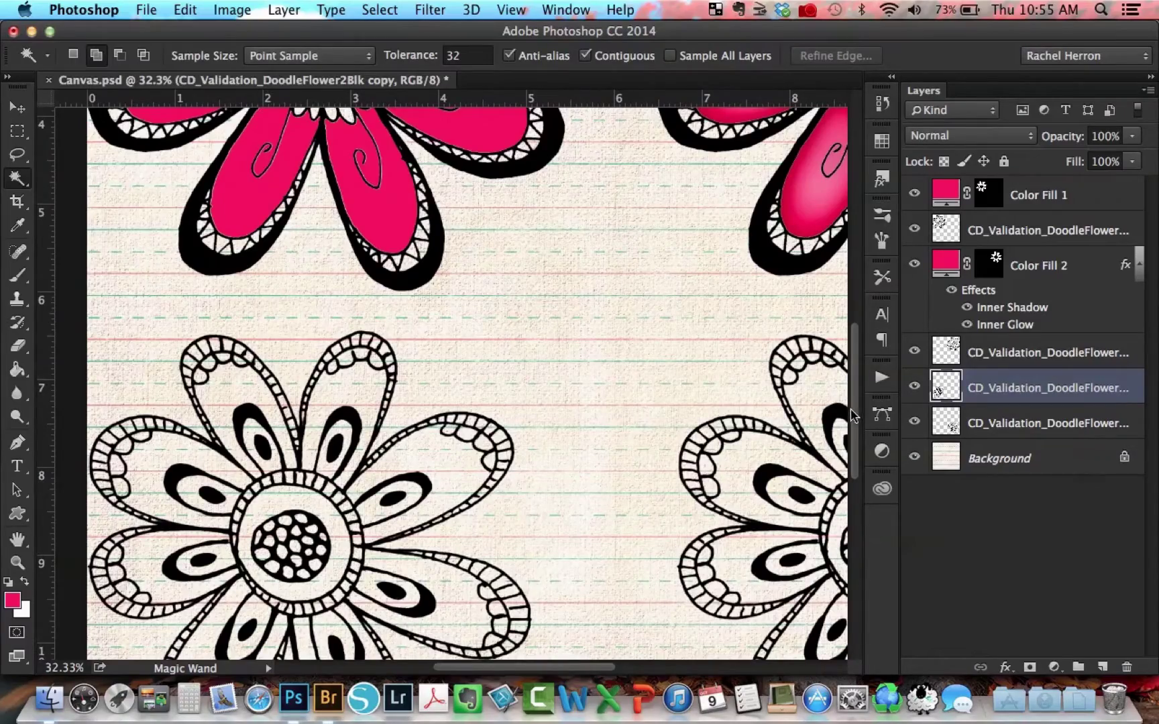
drag(853, 416, 858, 464)
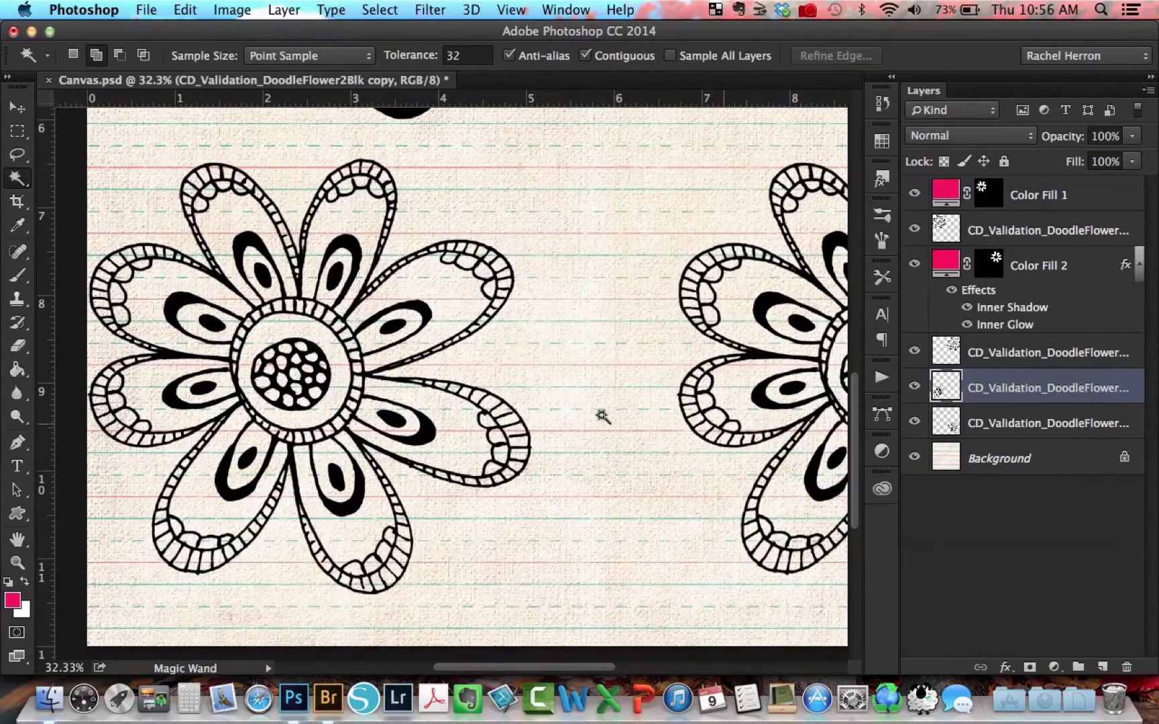
key(h)
drag(298, 355, 266, 358)
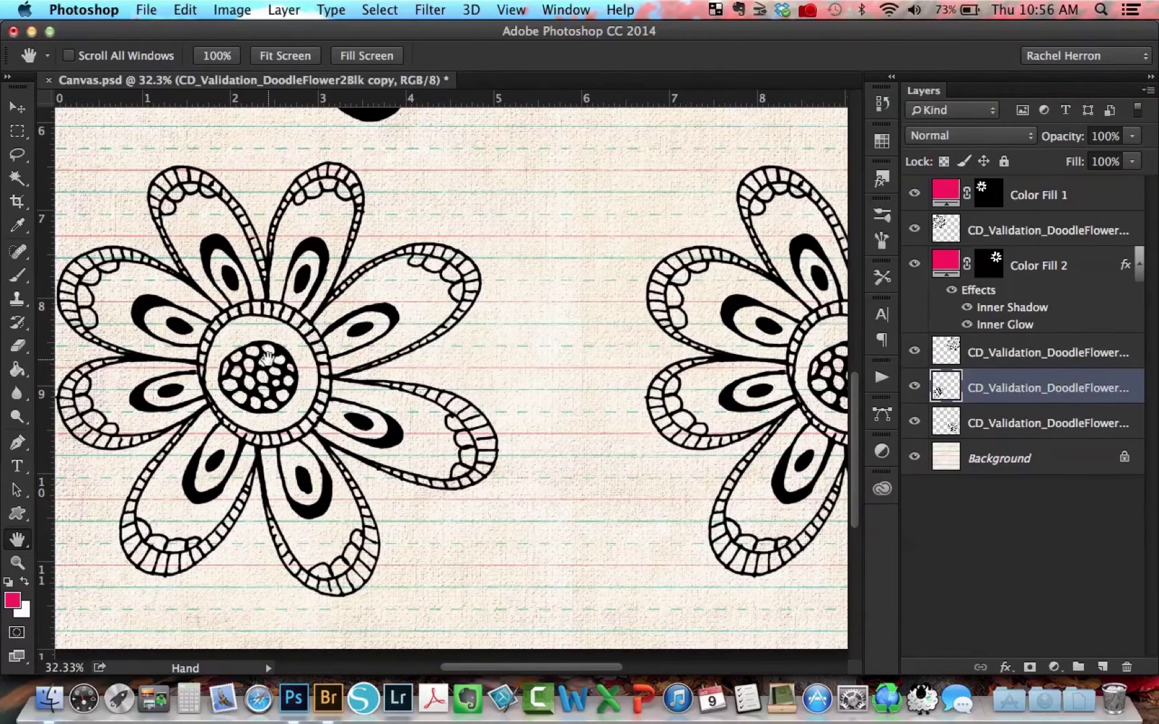
click(17, 177)
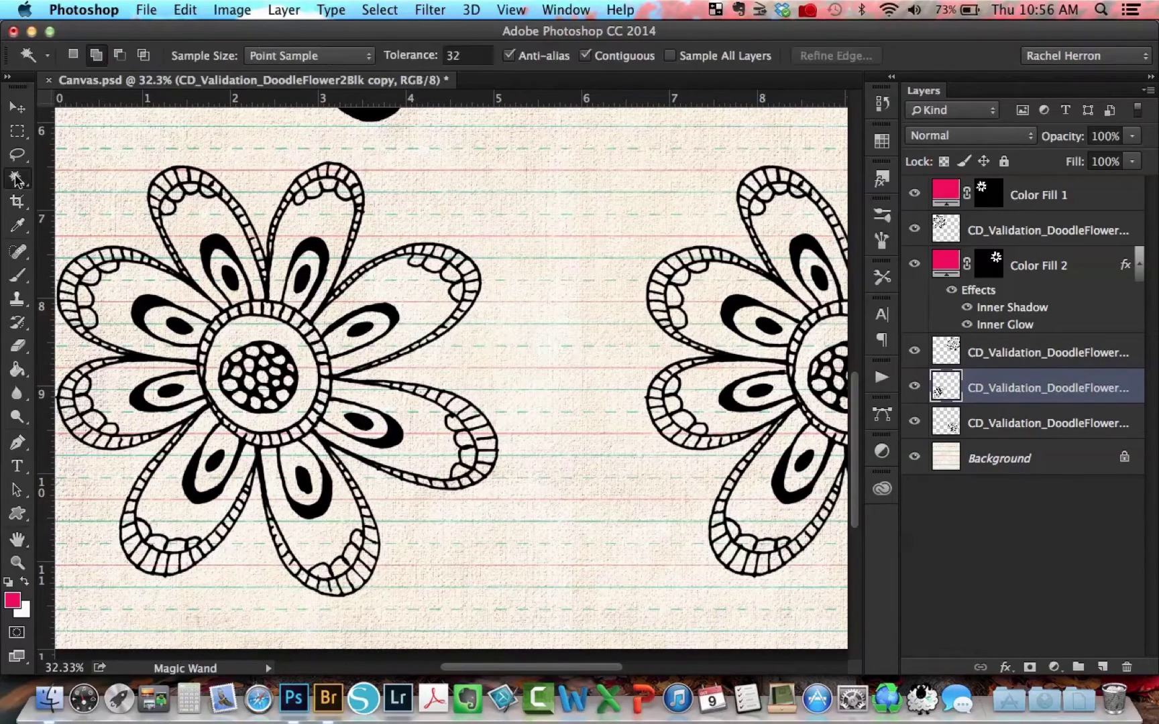
click(133, 280)
click(192, 228)
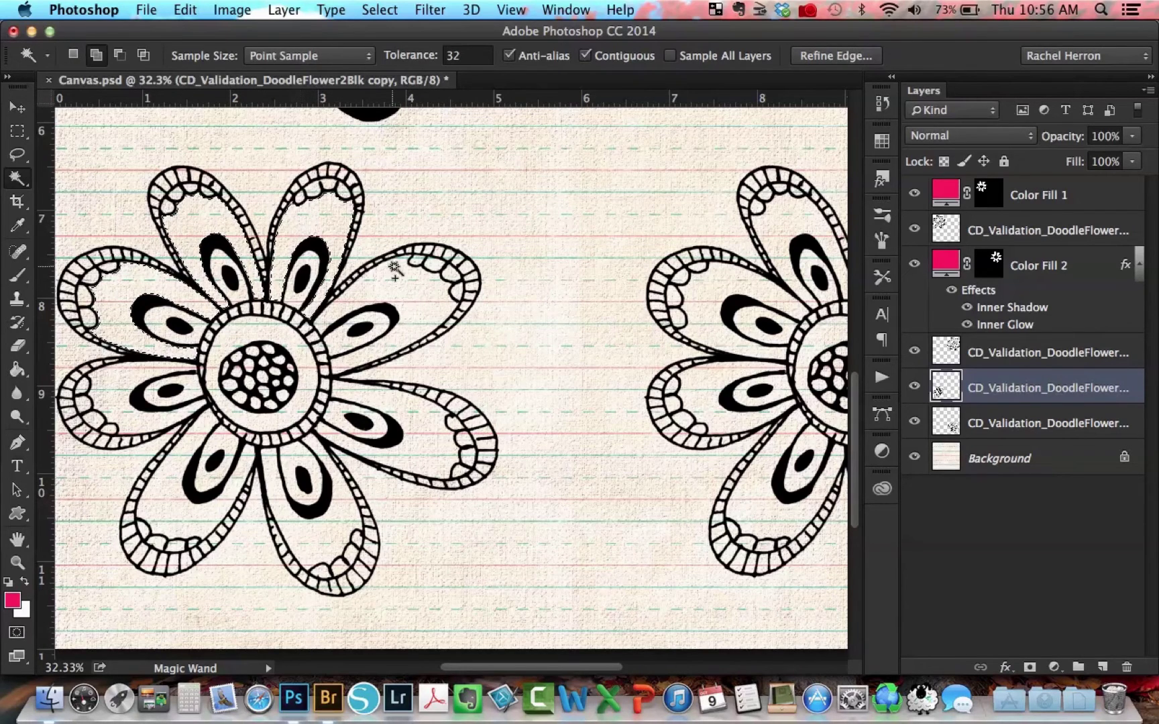
click(400, 291)
click(408, 408)
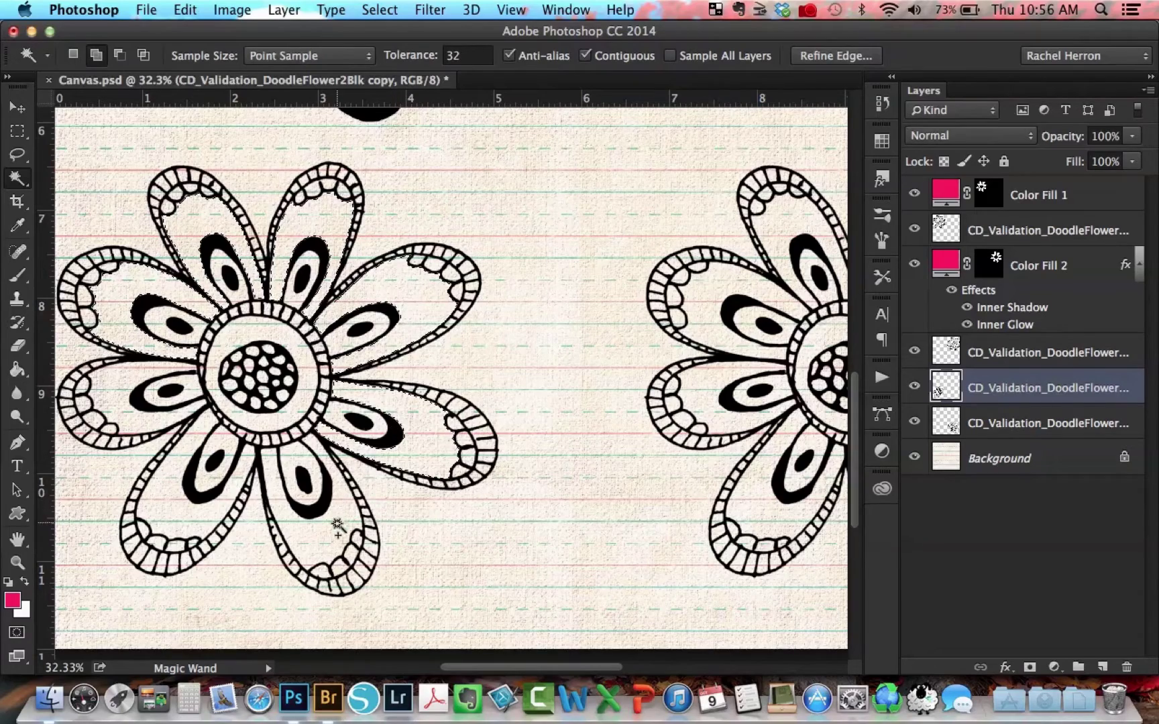
click(160, 465)
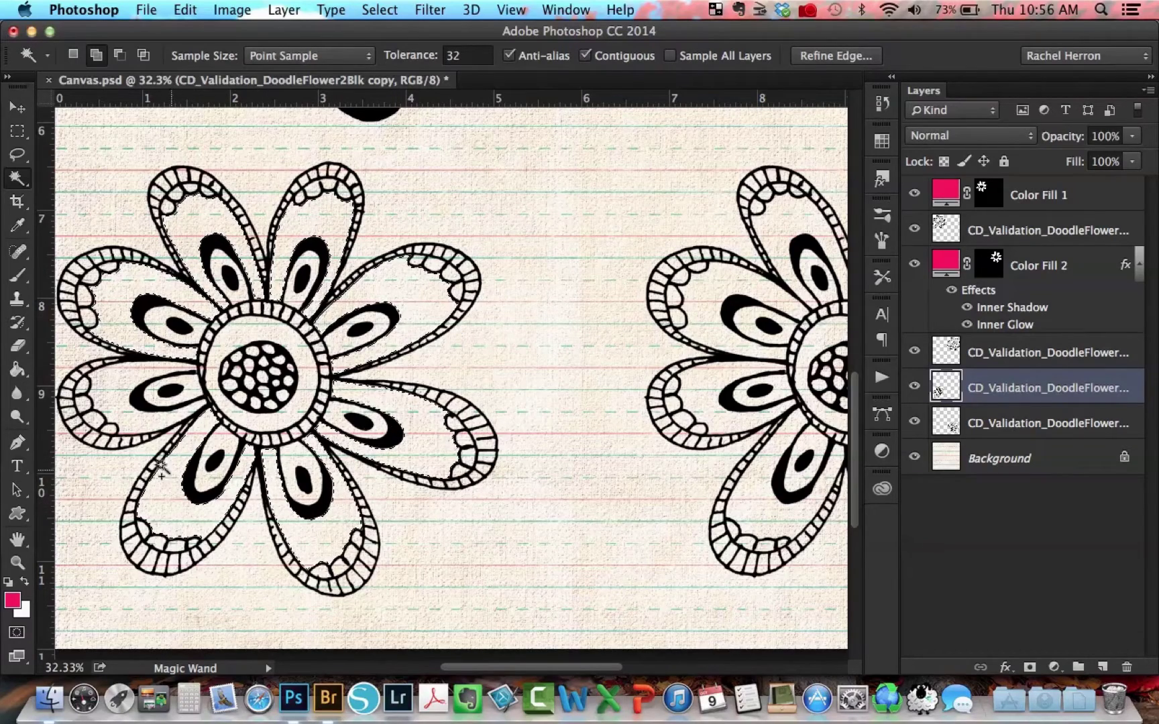
click(126, 397)
Add a Gradient Fill 1 layer over the selected lower-left petals.
click(284, 10)
mouse_move(327, 173)
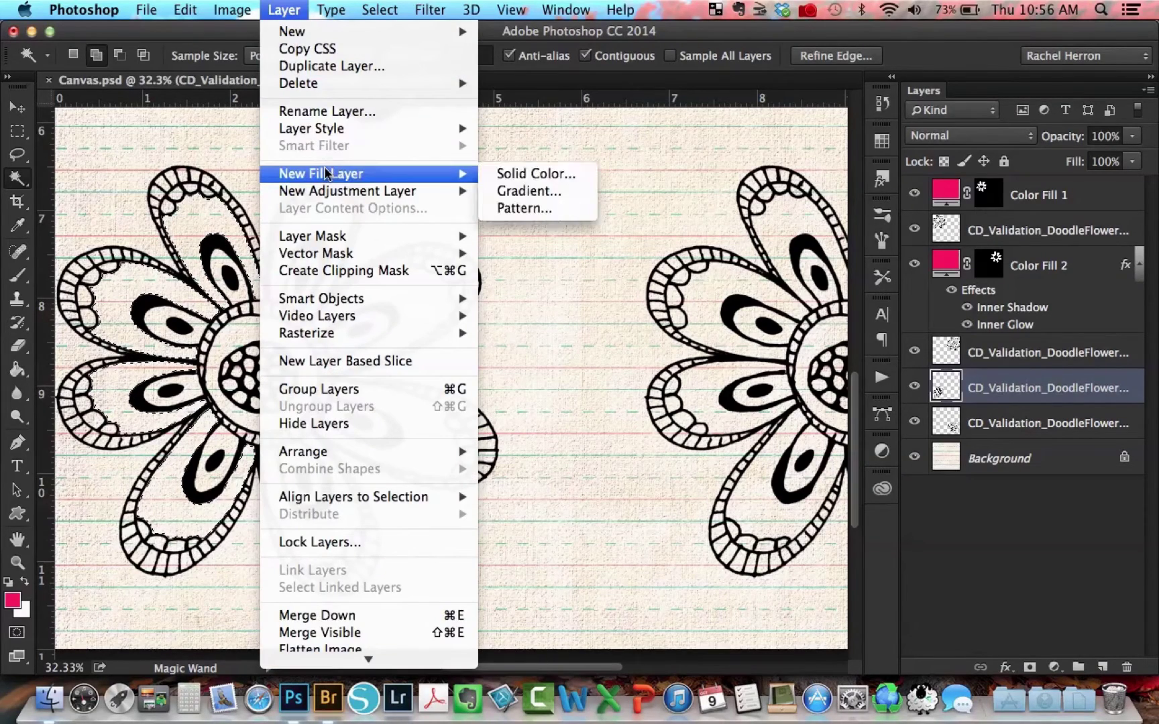
click(514, 191)
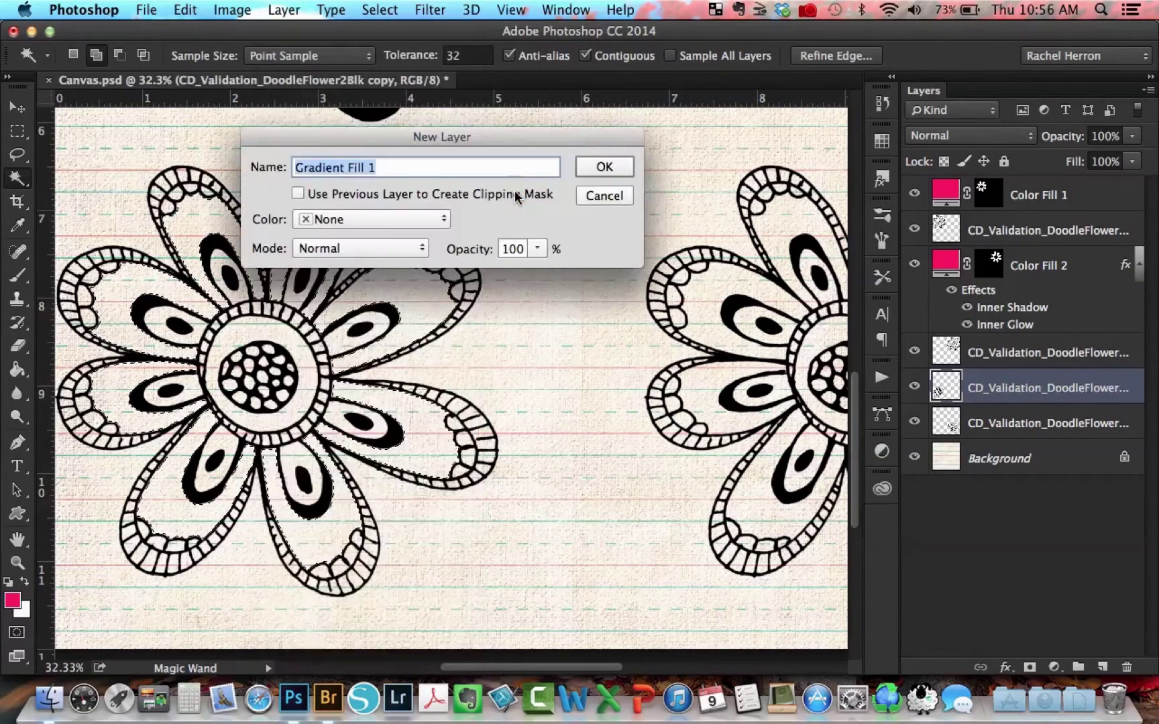
click(603, 169)
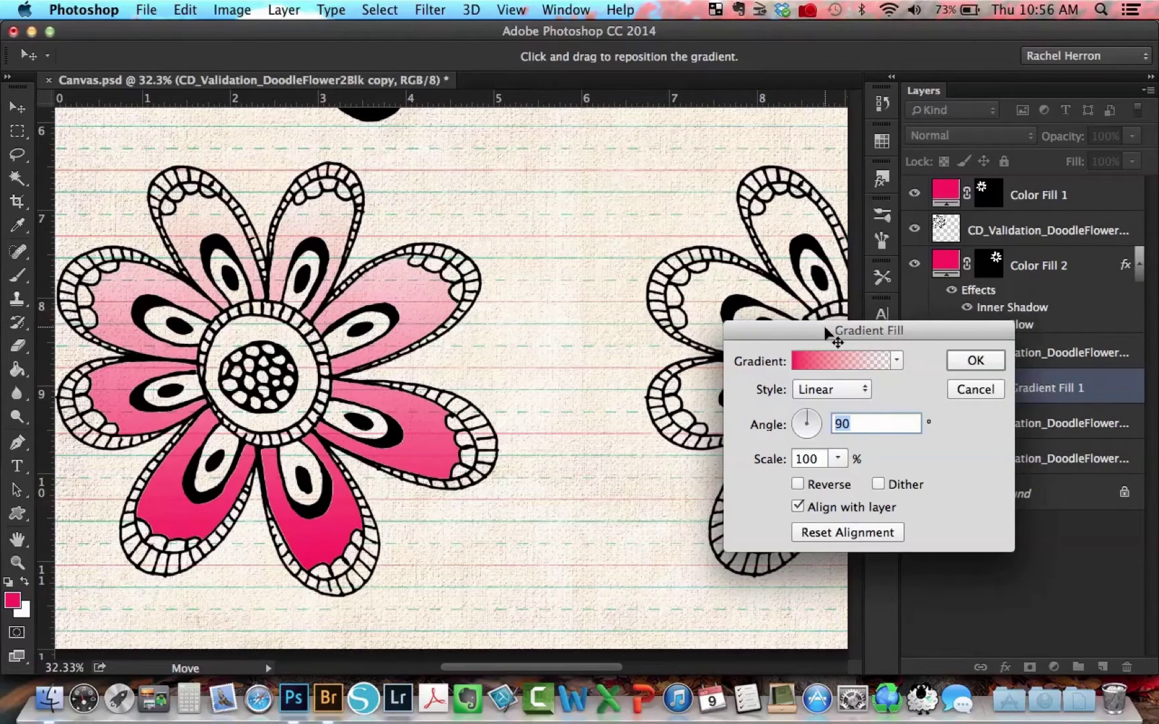
drag(827, 332, 592, 163)
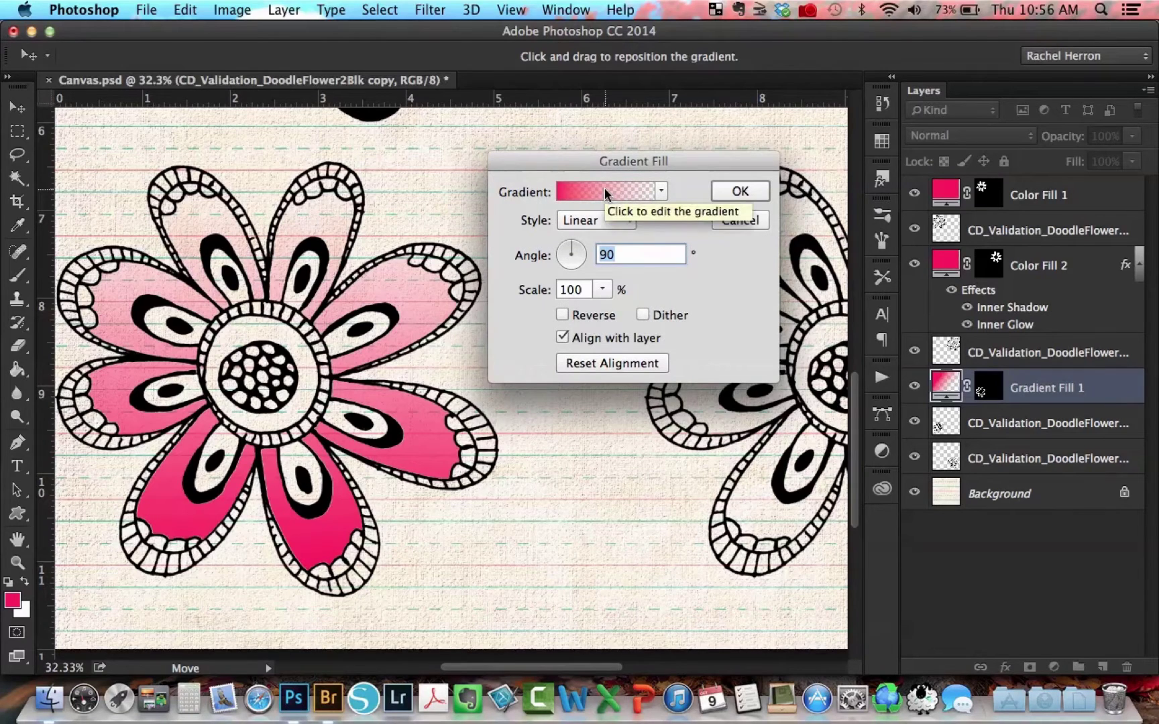
Apply the Foreground to Background gradient preset and select its white end stop for recolouring.
click(585, 191)
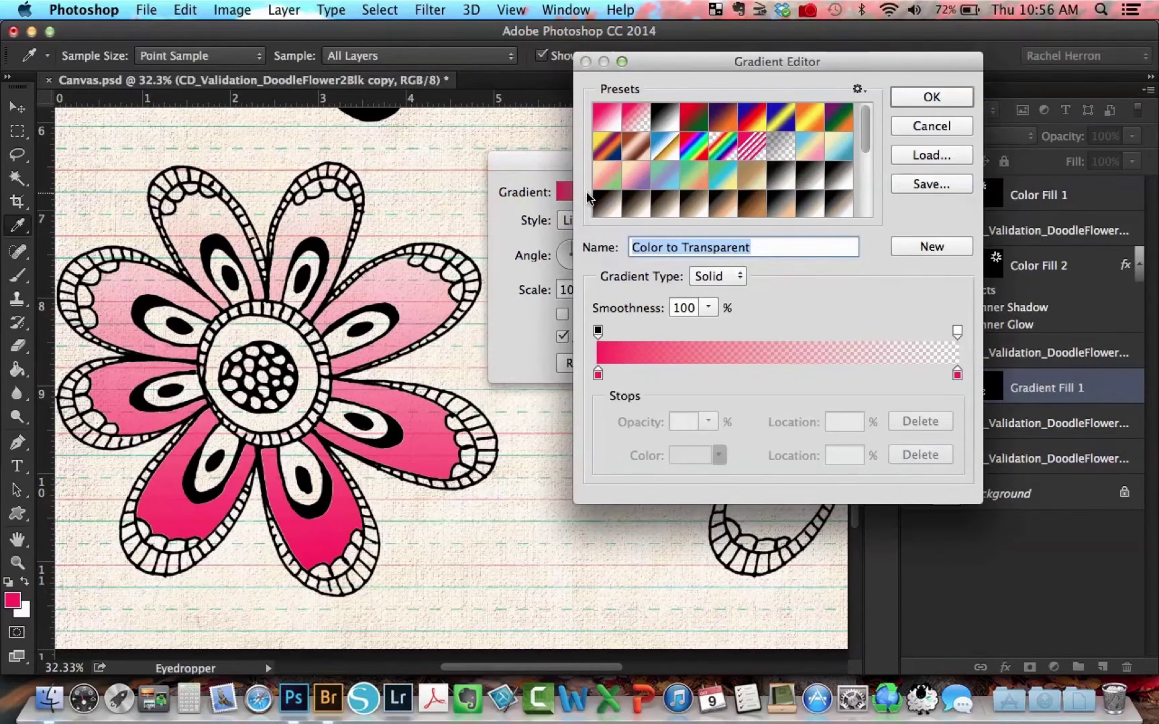
click(608, 118)
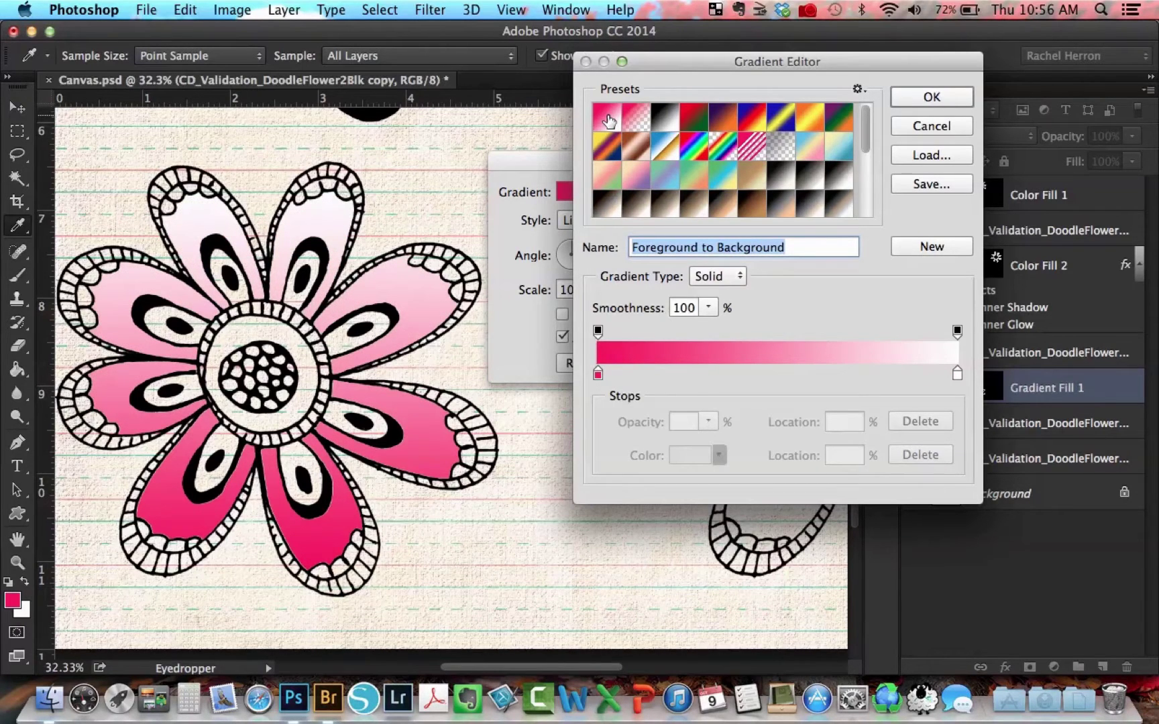
click(957, 373)
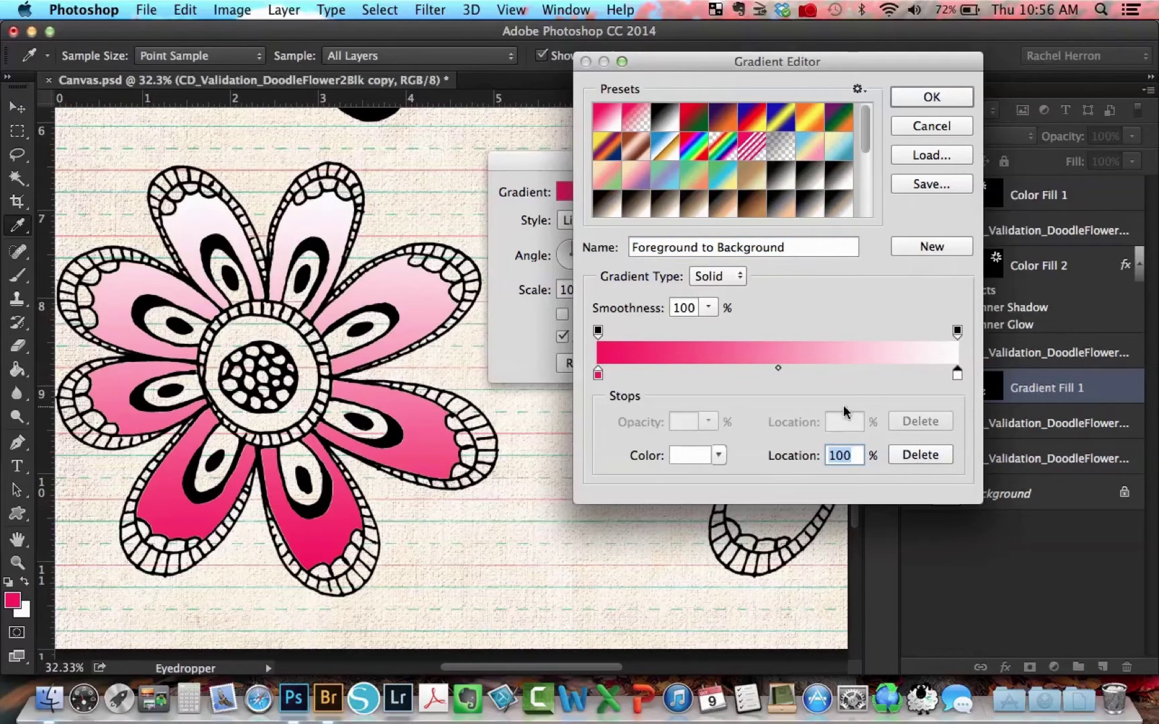
click(704, 461)
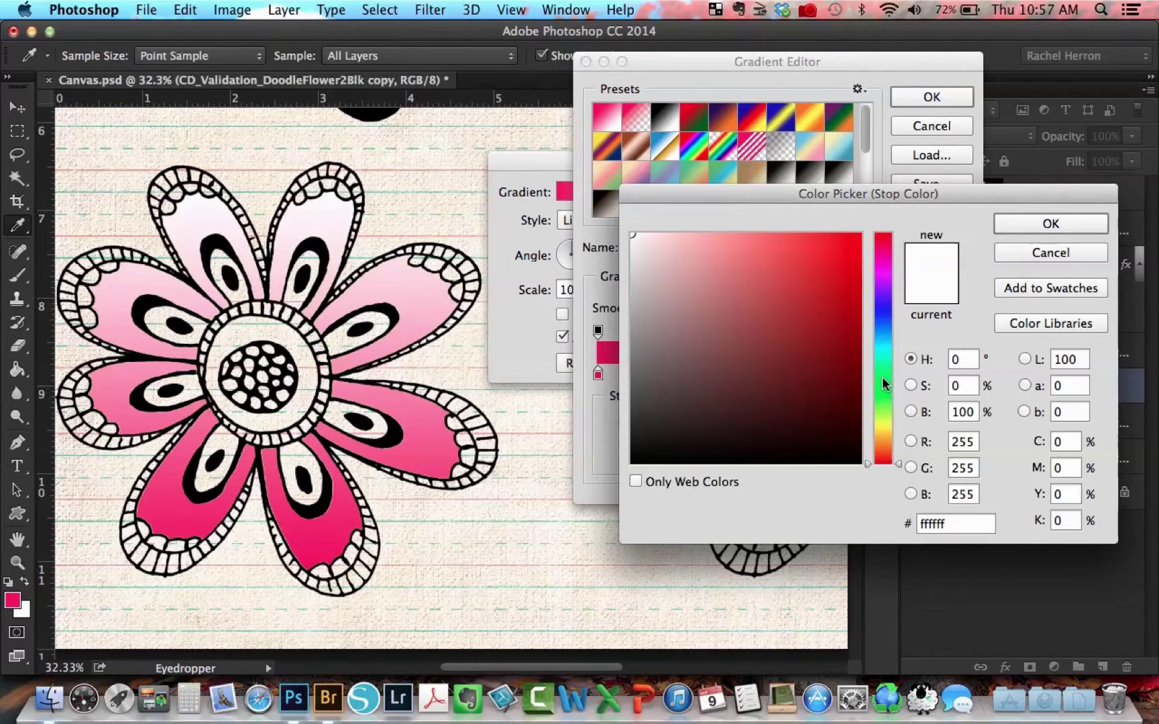
Set the gradient's end colour to bright yellow f7f25d.
drag(883, 425, 884, 426)
click(773, 299)
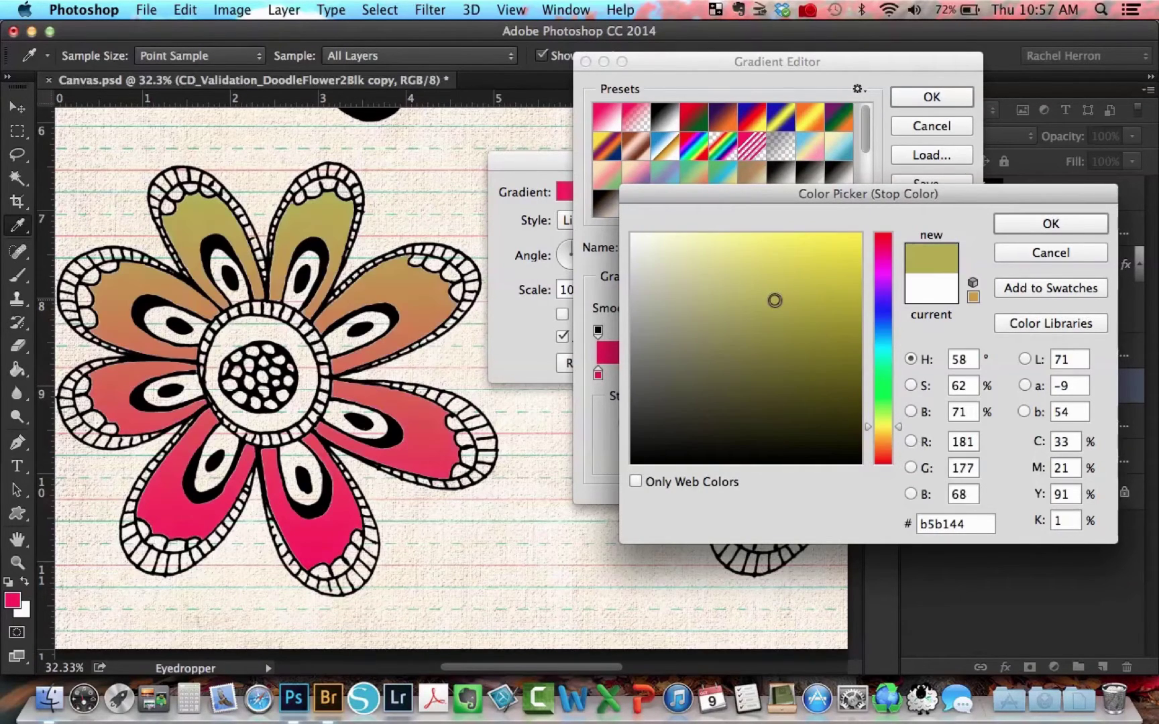
click(777, 267)
click(774, 250)
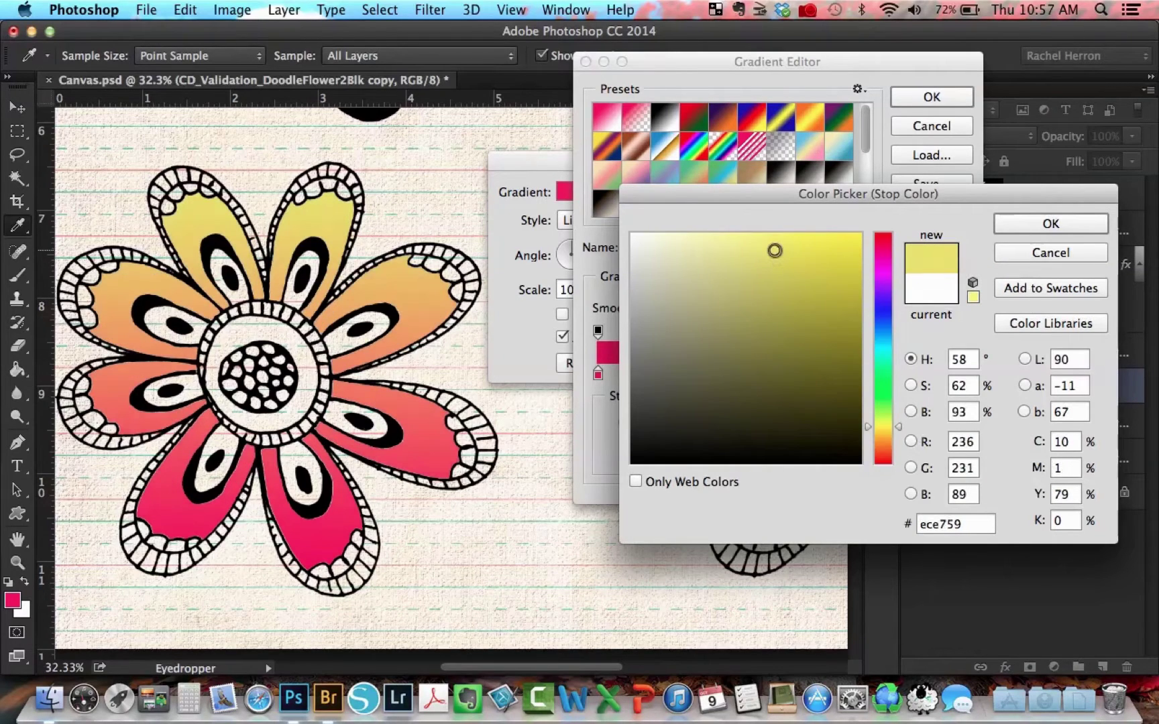
click(777, 239)
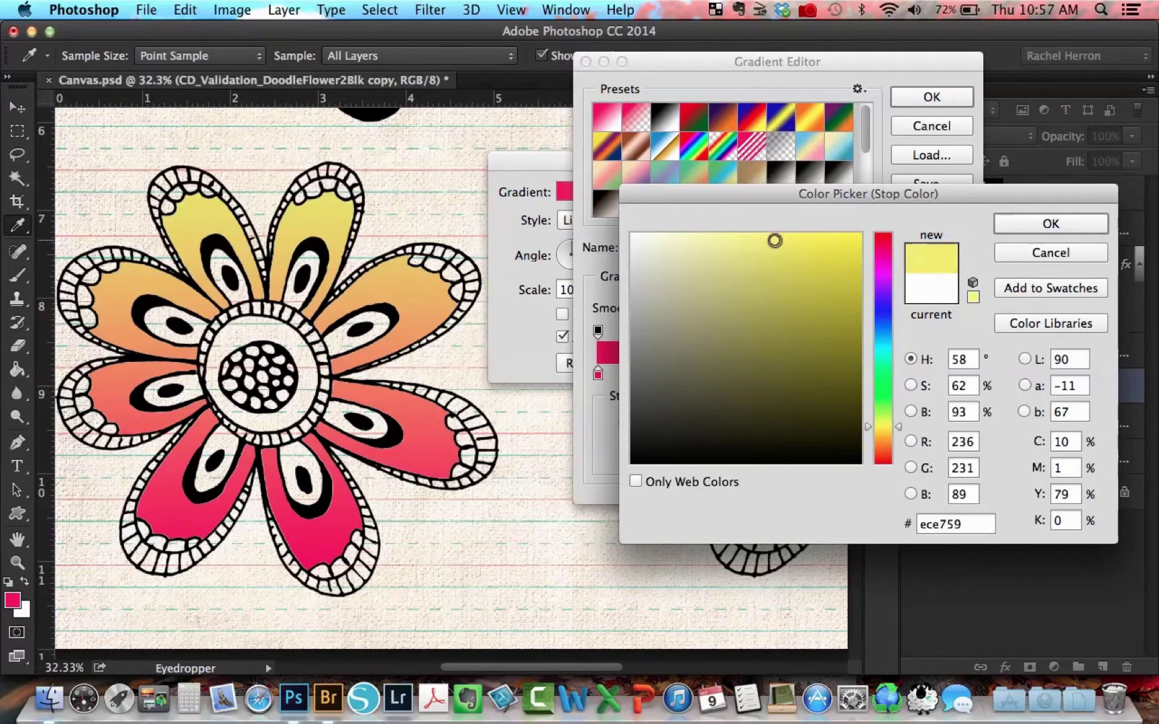
click(1013, 224)
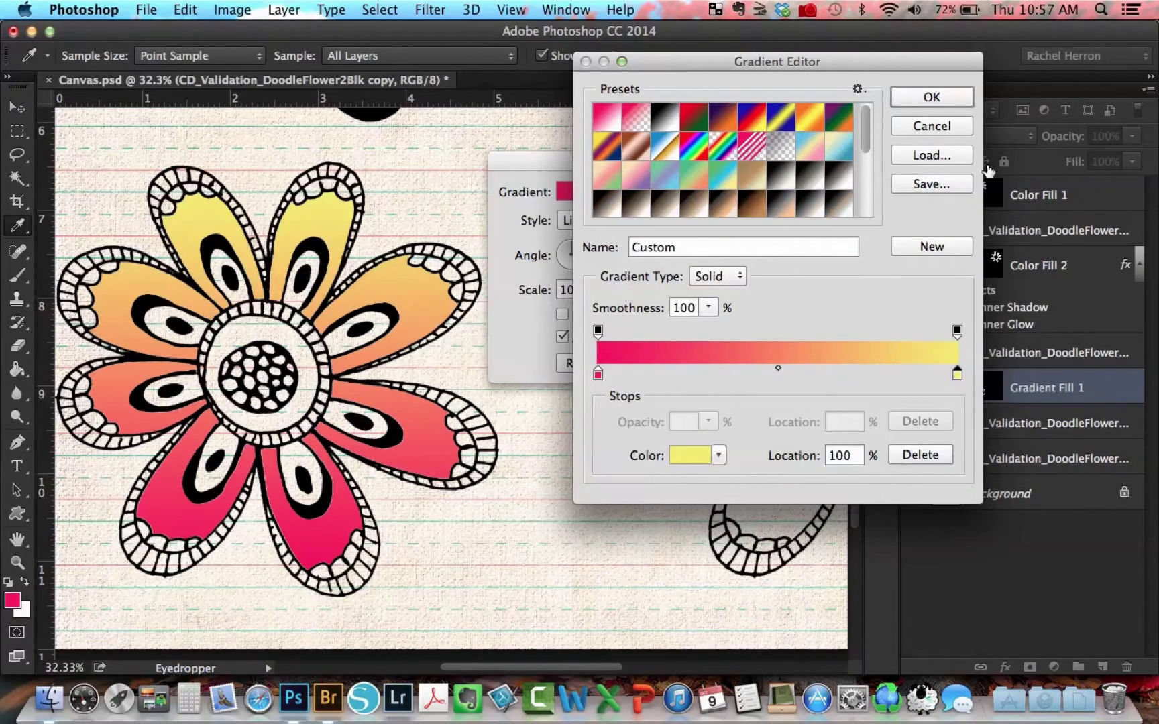
Apply the pink-to-yellow gradient at a 180° angle, fit the page, and select the fourth flower's layer.
click(955, 99)
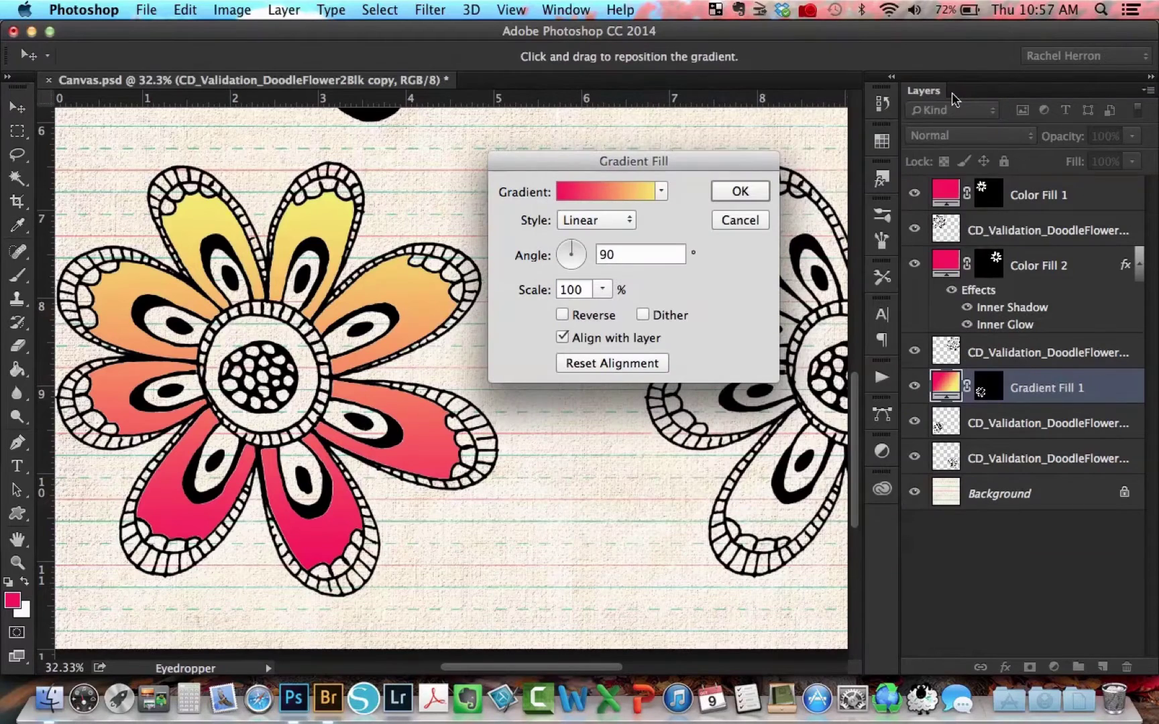
drag(663, 255, 584, 254)
text(180)
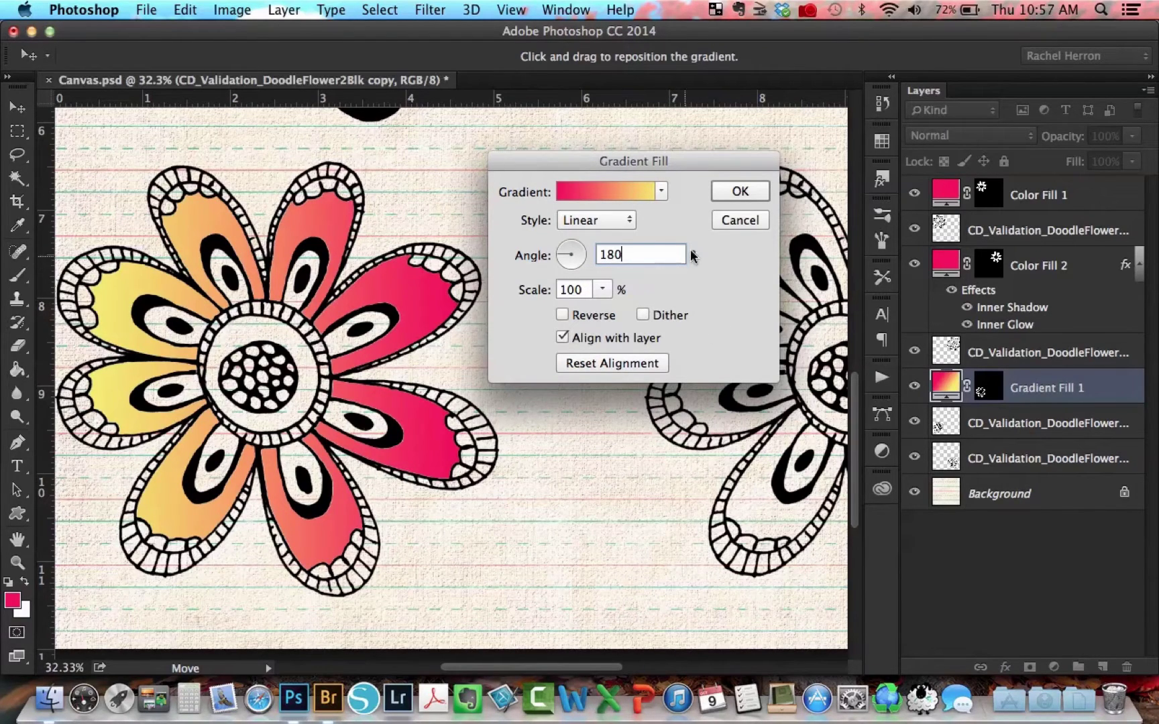
click(739, 192)
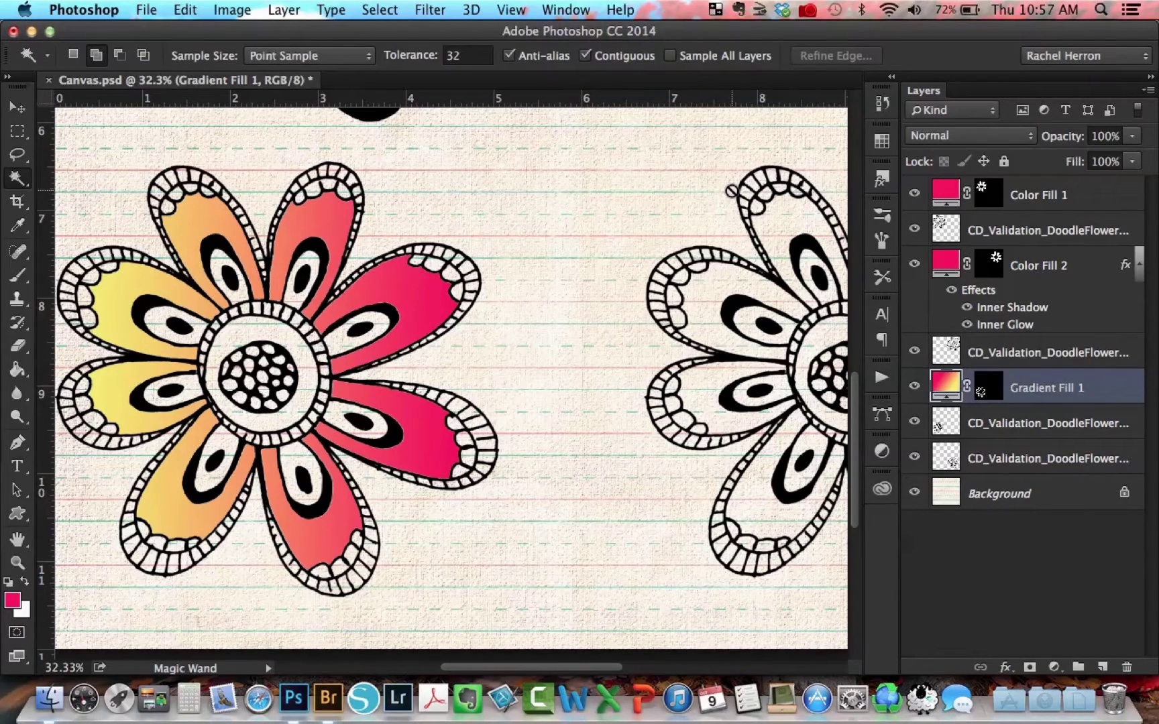
key(super+0)
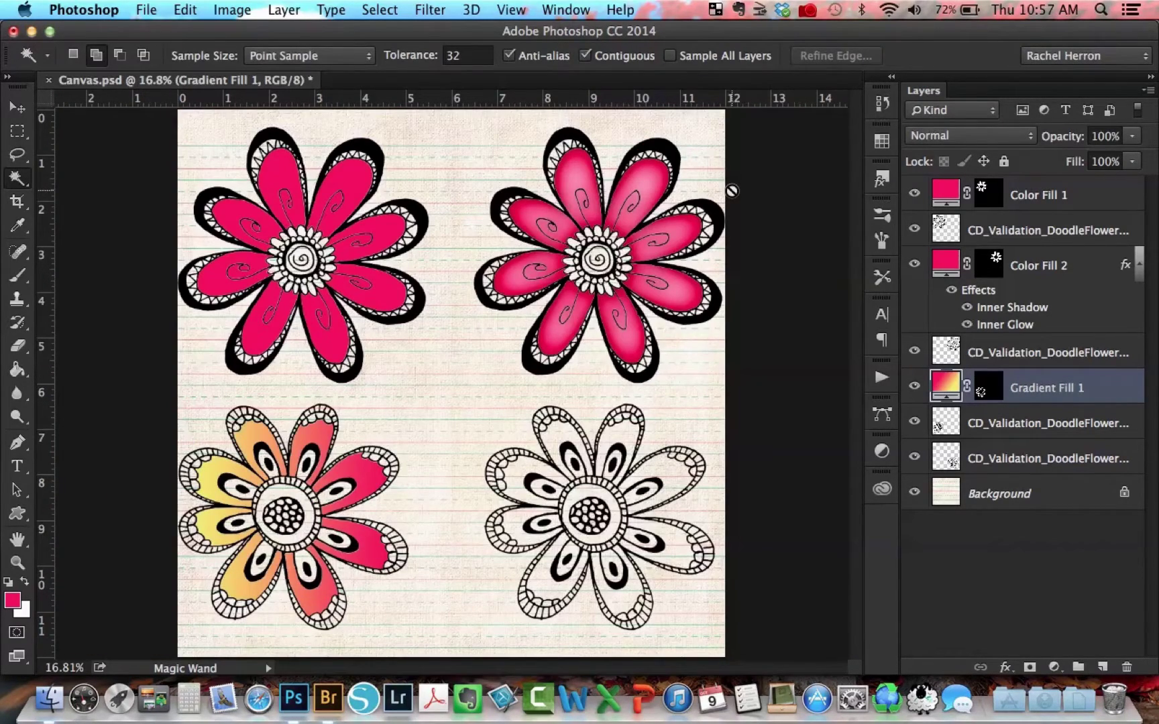
click(991, 458)
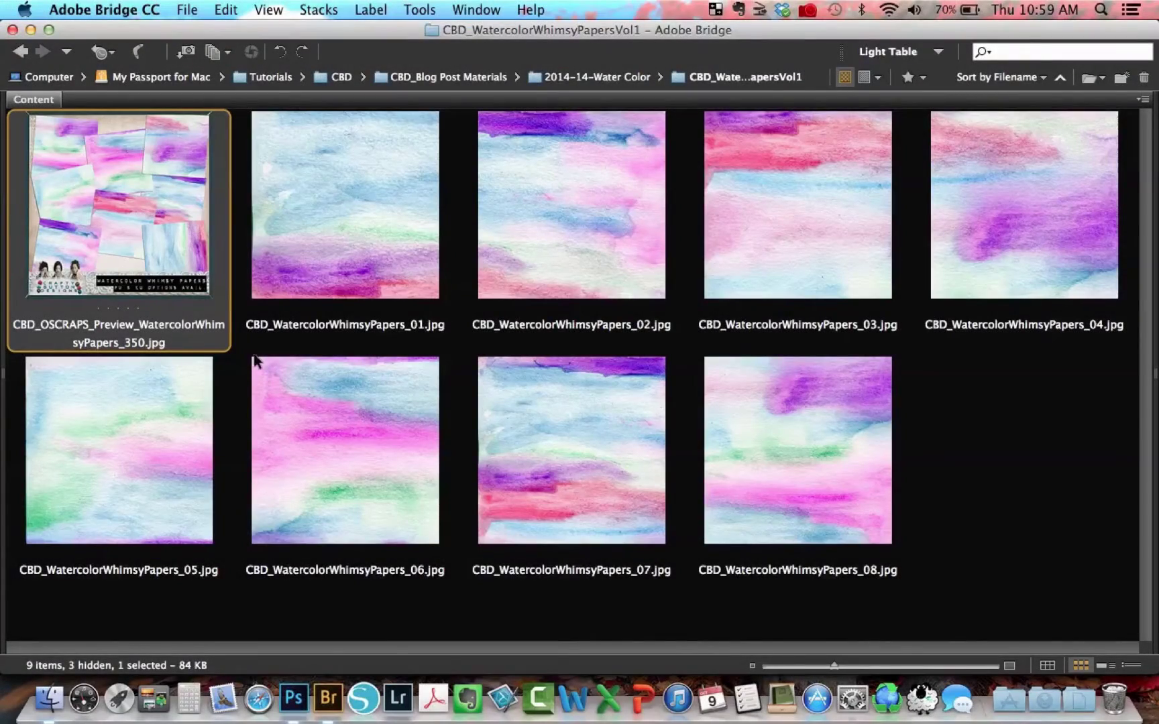
Open CBD_WatercolorWhimsyPapers_07.jpg from Bridge as a Photoshop document.
click(594, 409)
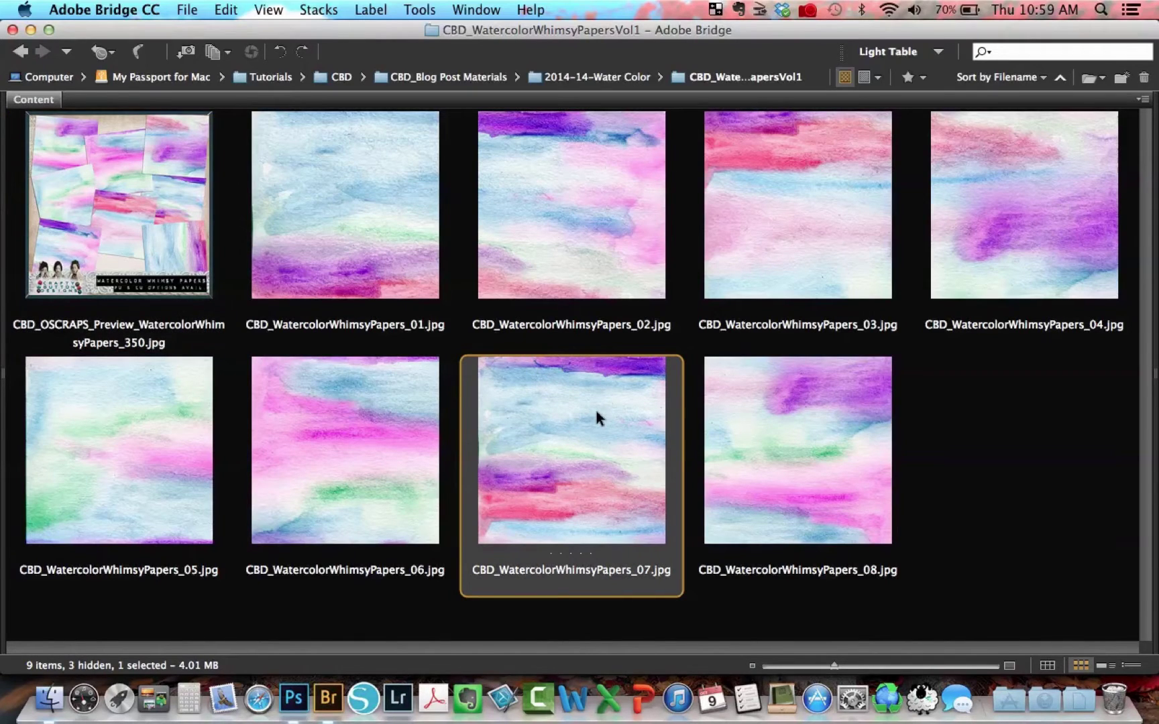
right_click(594, 406)
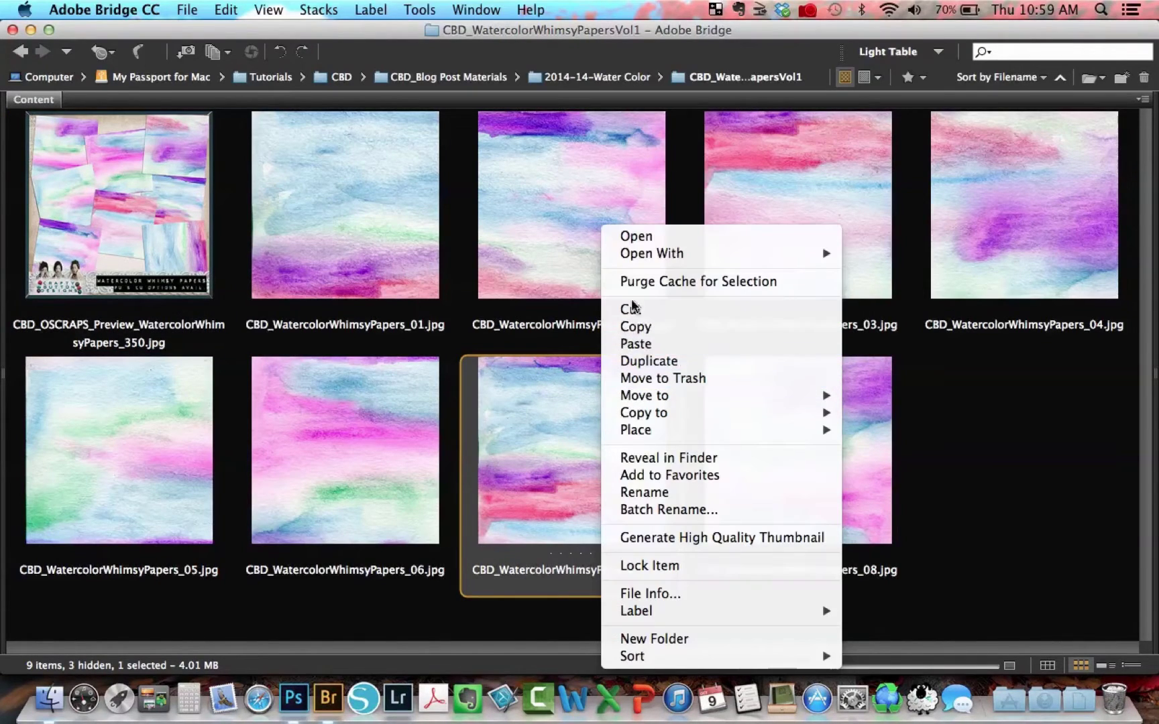
click(640, 237)
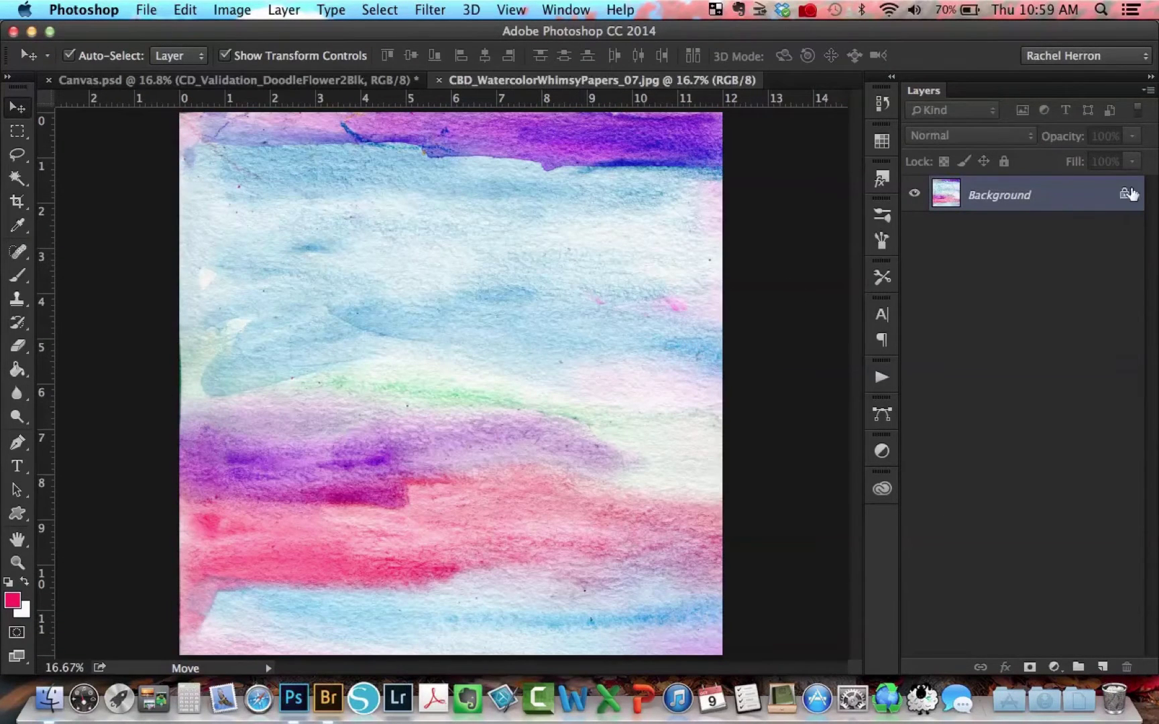
Unlock the paper's background and define it as a pattern under its default name.
click(1126, 196)
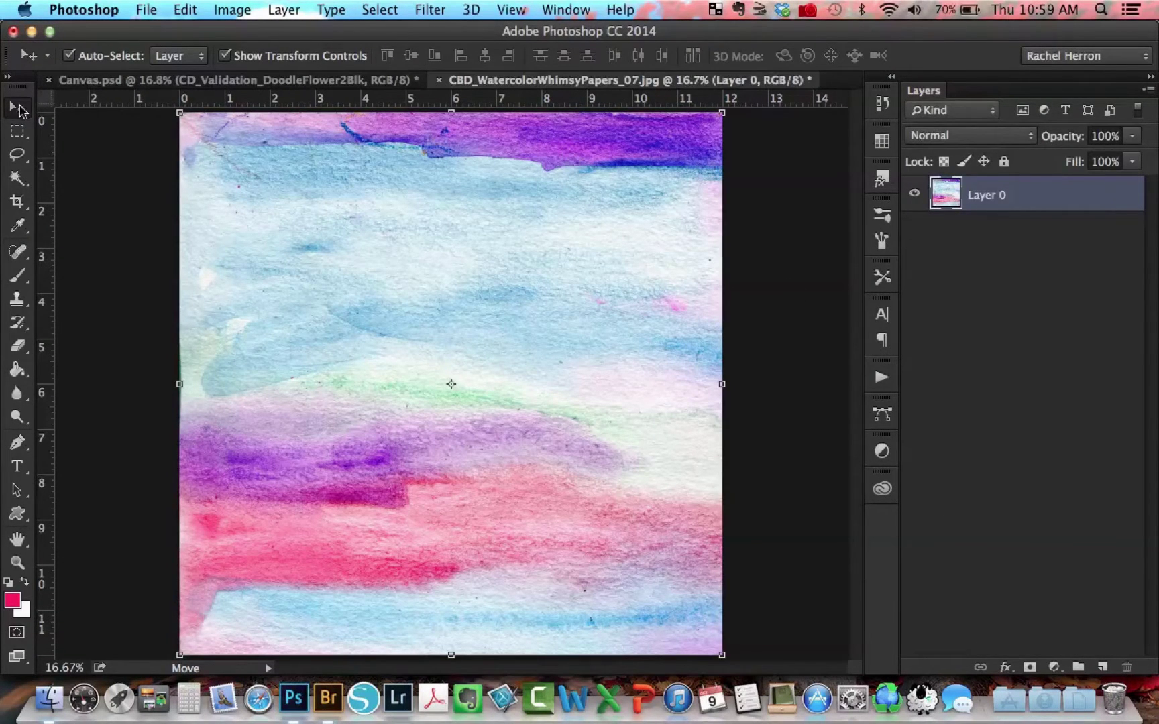
click(186, 9)
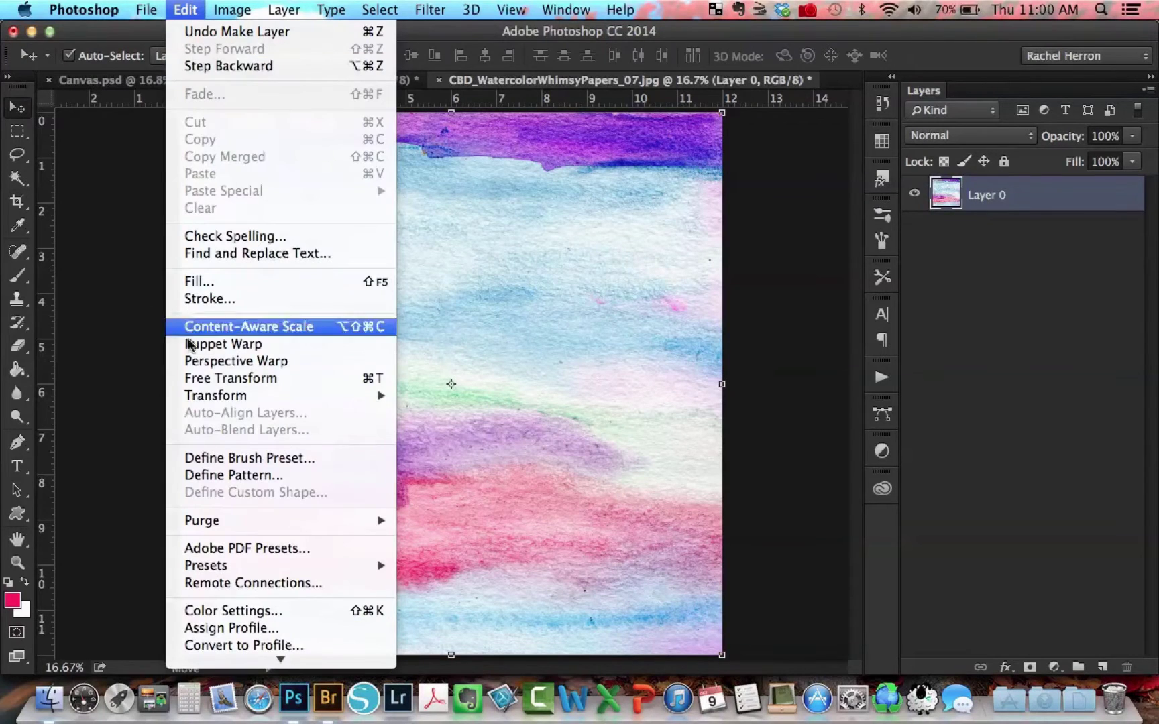
click(208, 476)
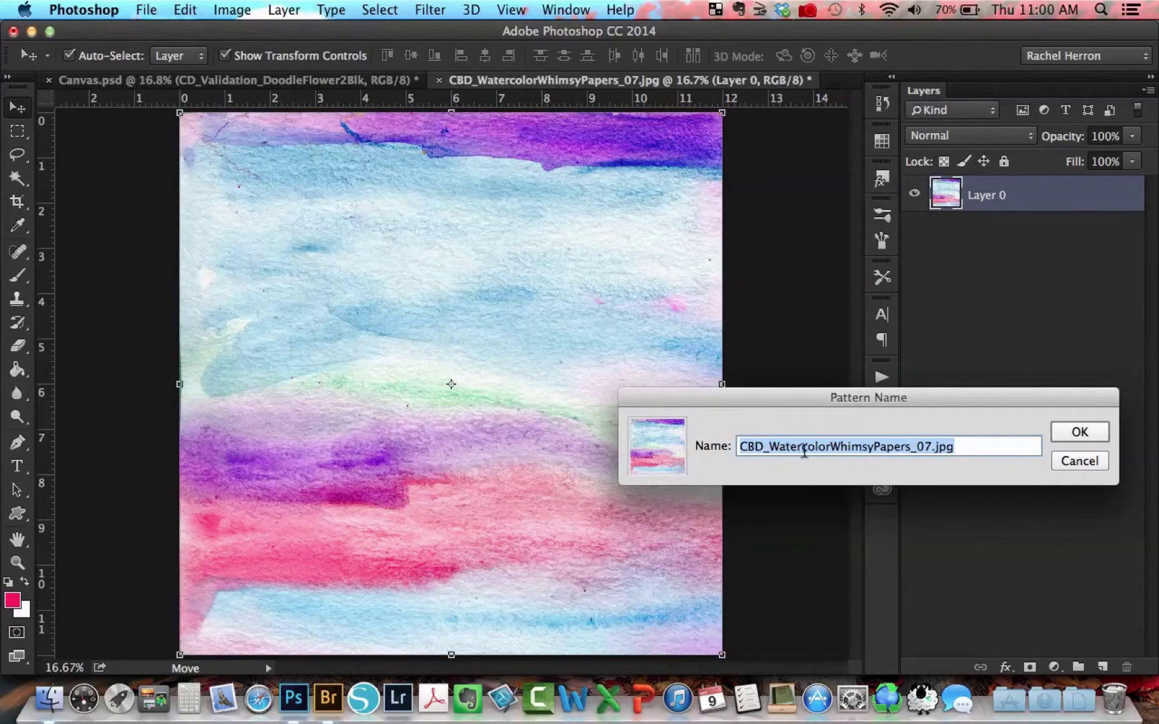
click(1077, 436)
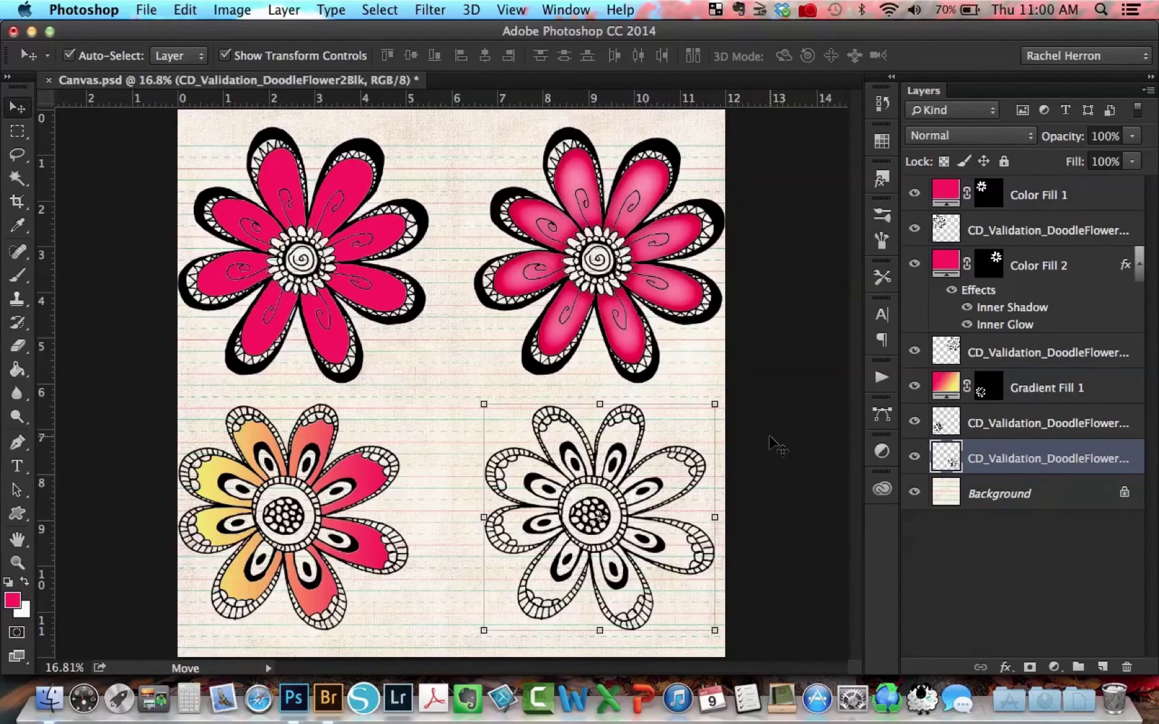
Zoom in and pan to bring the uncolored fourth flower into view.
key(h)
scroll(646, 466, up, 3)
scroll(647, 466, up, 10)
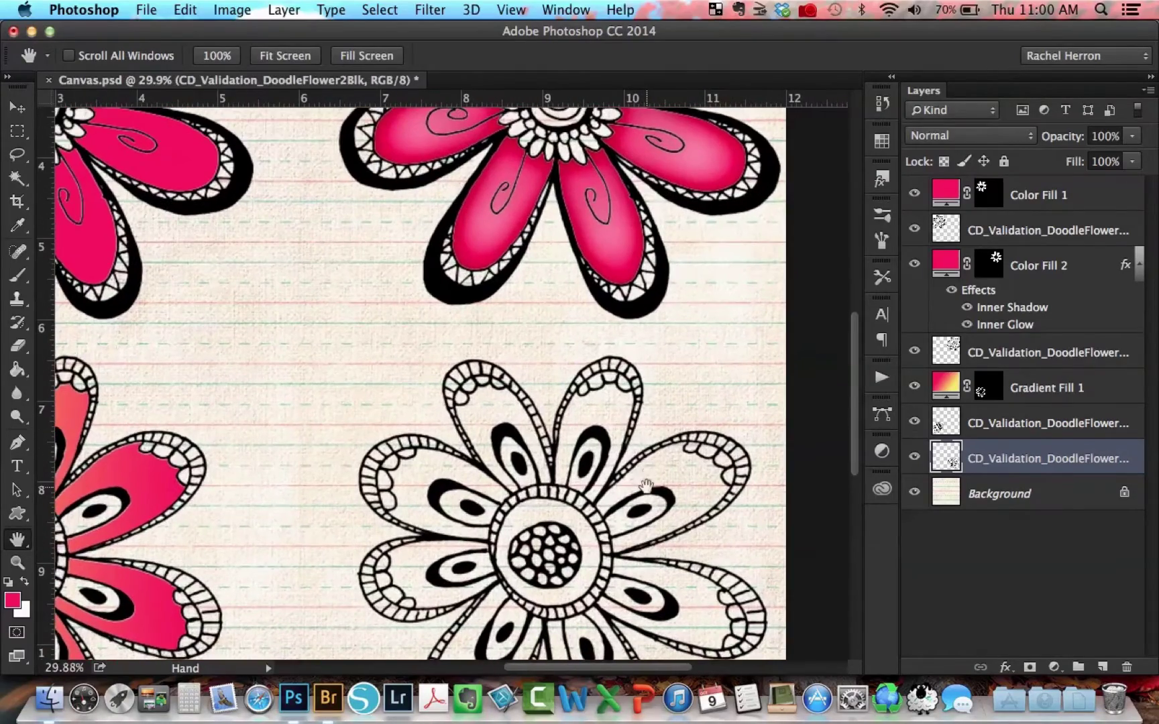
drag(645, 486, 373, 498)
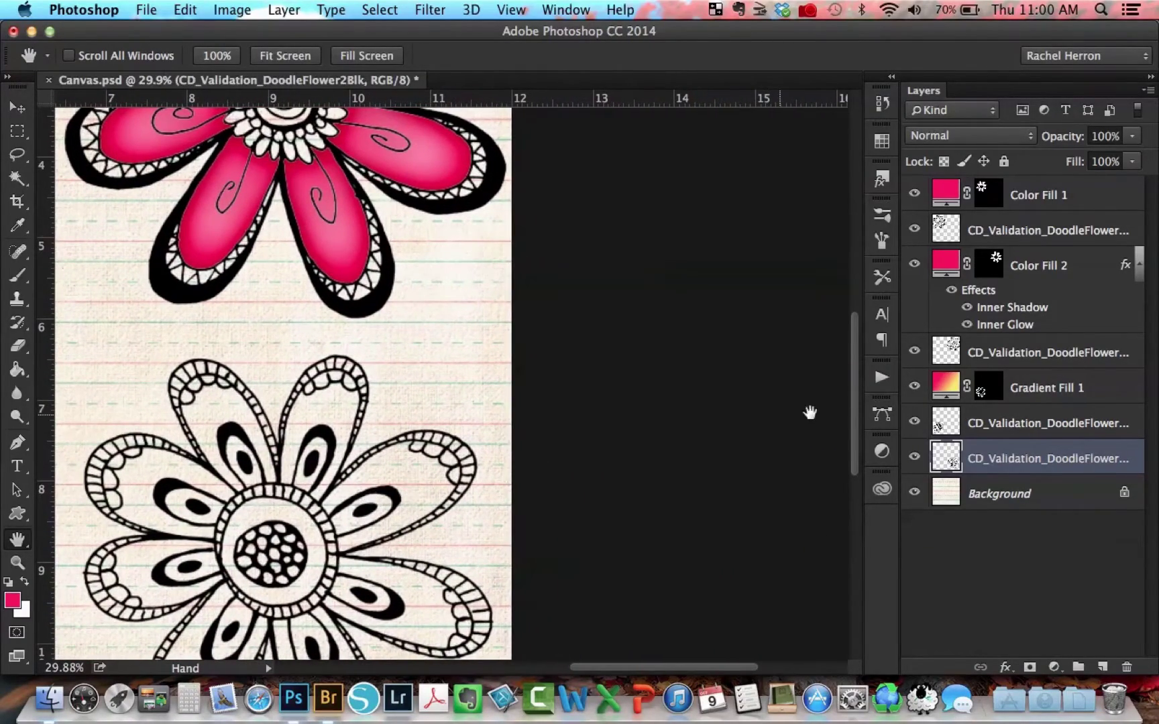
drag(856, 419, 853, 460)
drag(318, 435, 306, 436)
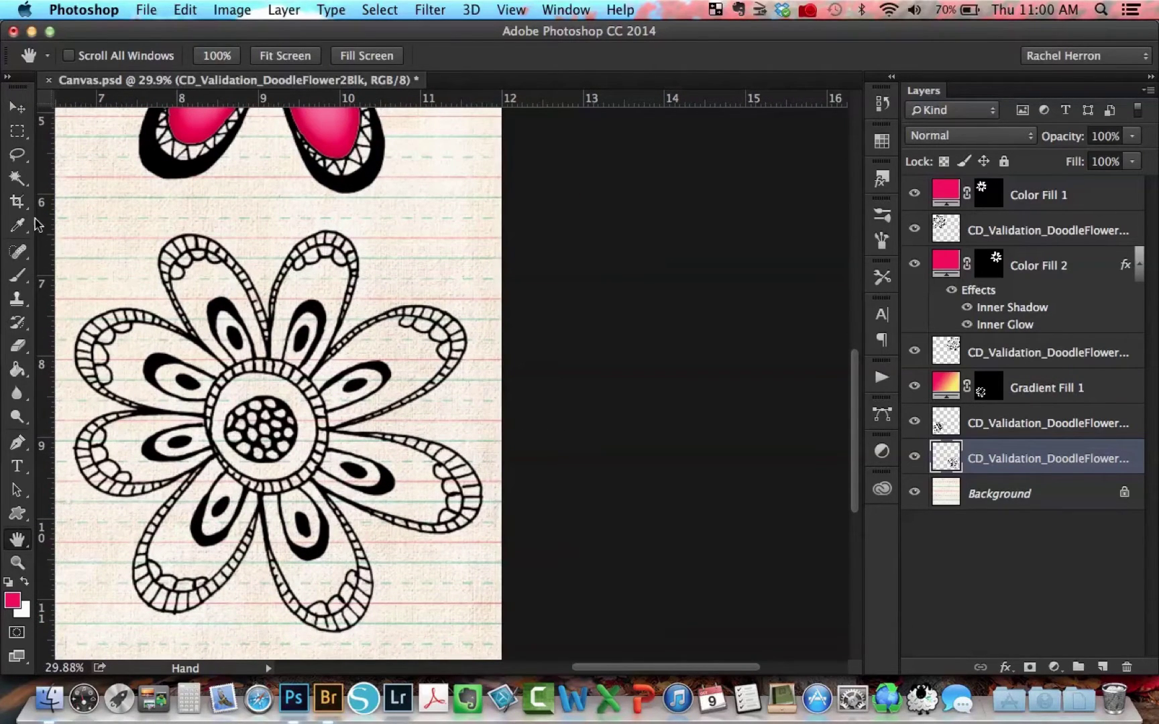
Magic Wand select the insides of the upper-left, lower, bottom and left petals.
click(16, 178)
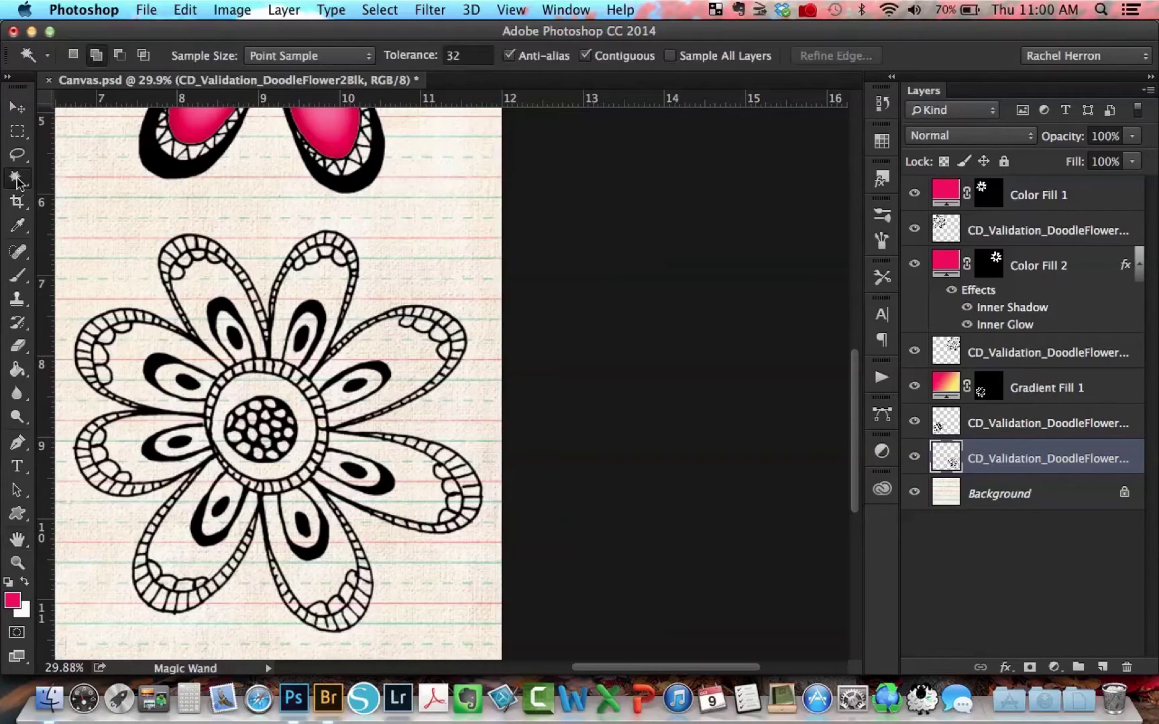
click(191, 289)
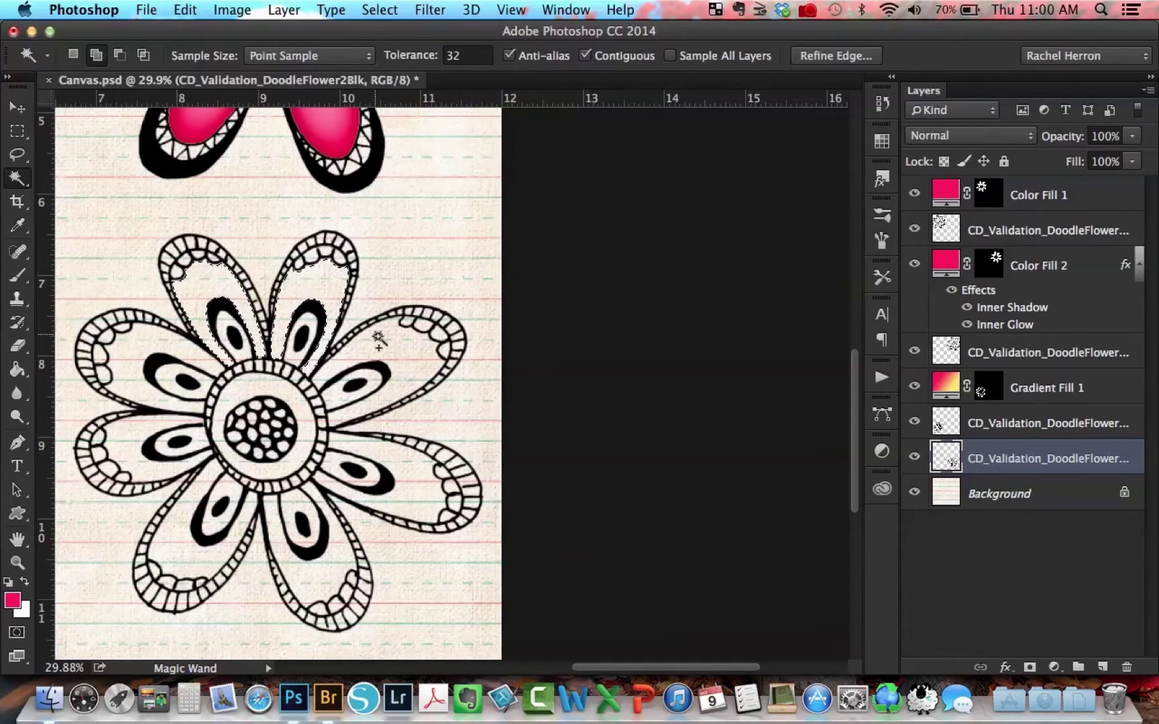
click(398, 463)
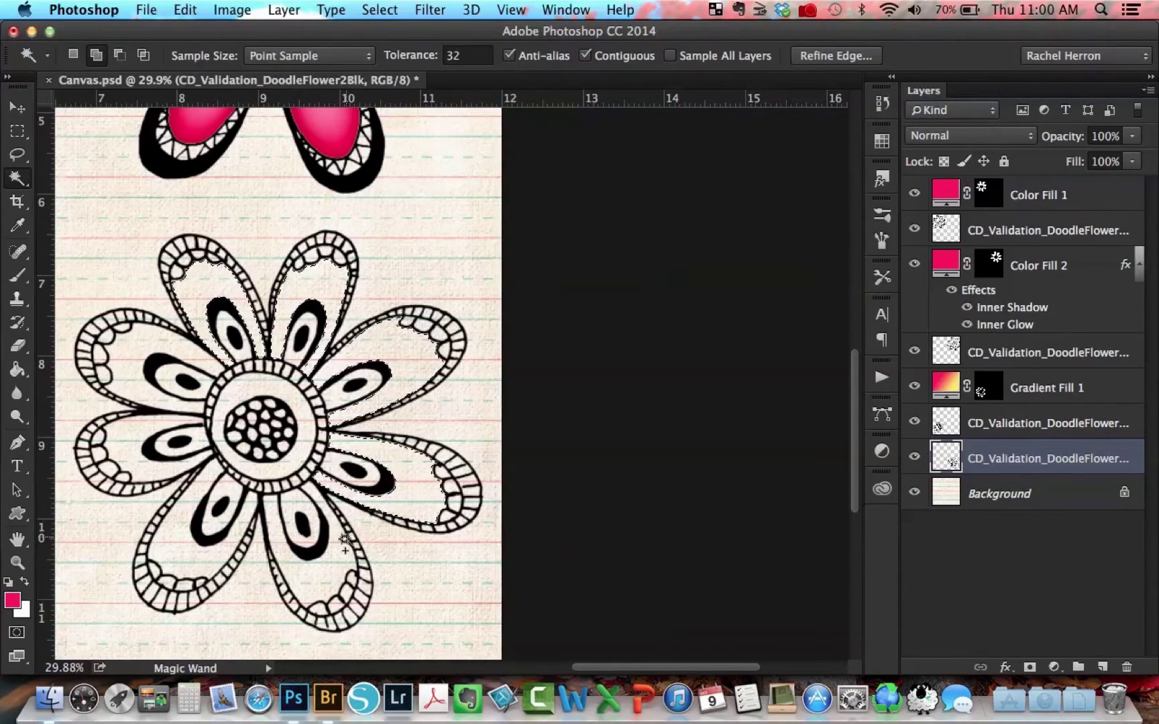
click(315, 562)
click(193, 558)
click(133, 456)
click(138, 366)
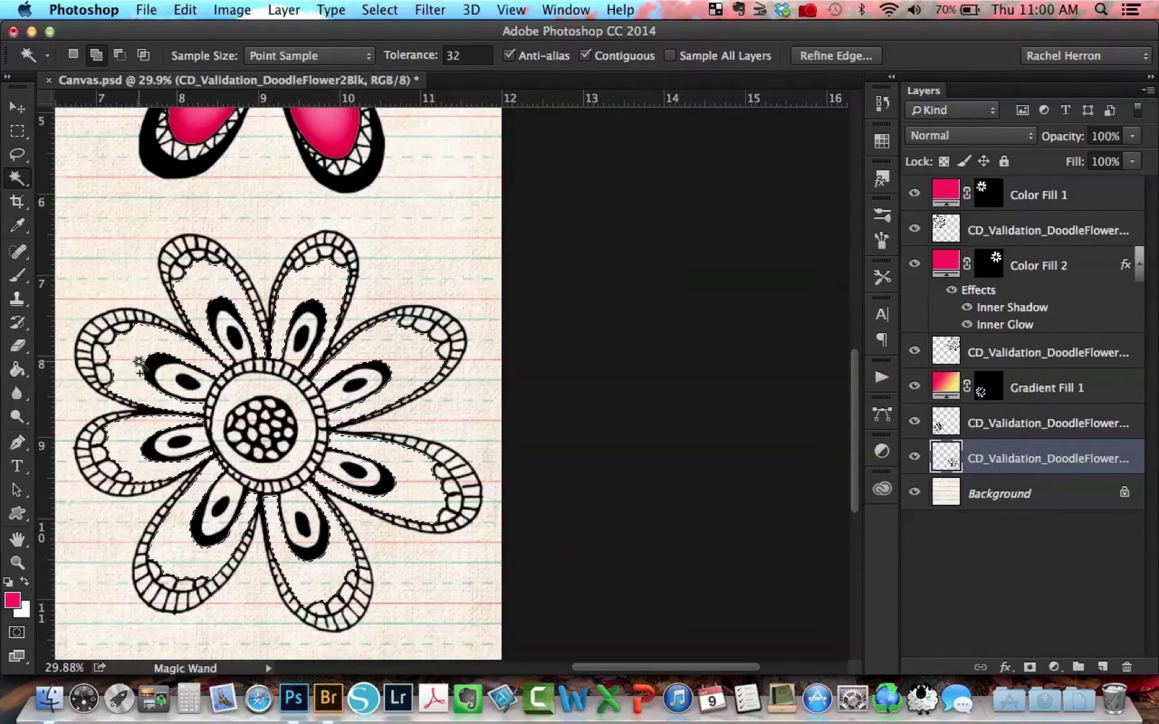
Add a Pattern Fill 1 layer using the purple watercolor paper pattern.
click(284, 9)
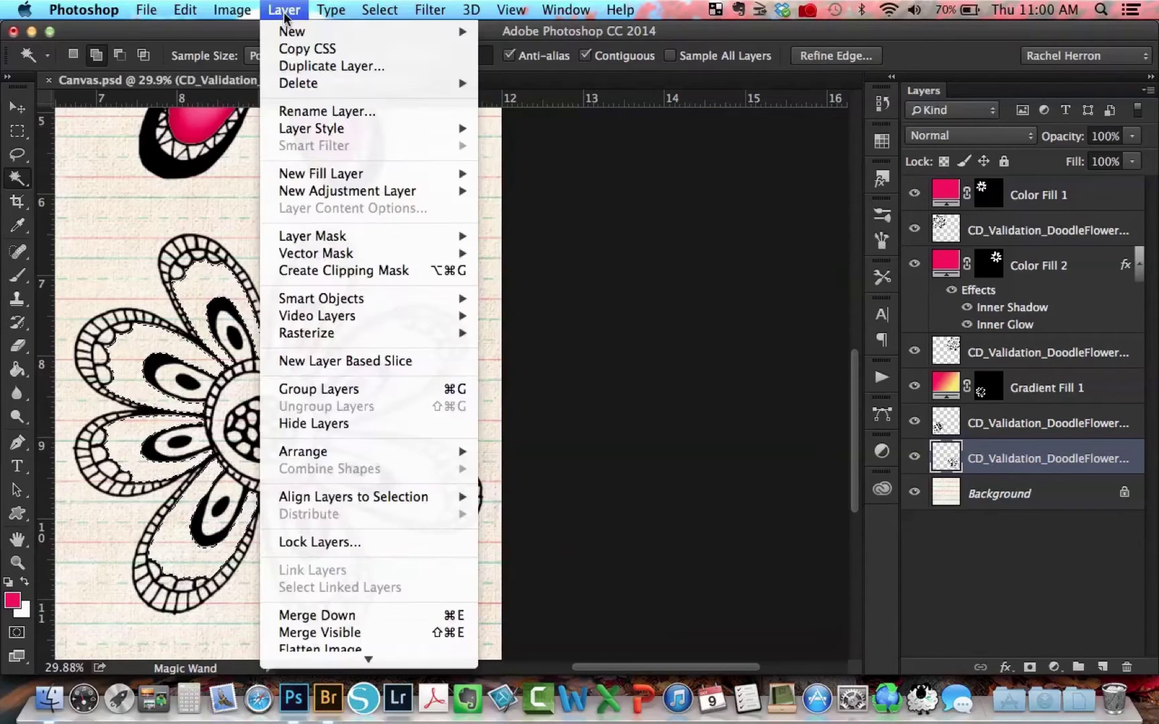
mouse_move(291, 173)
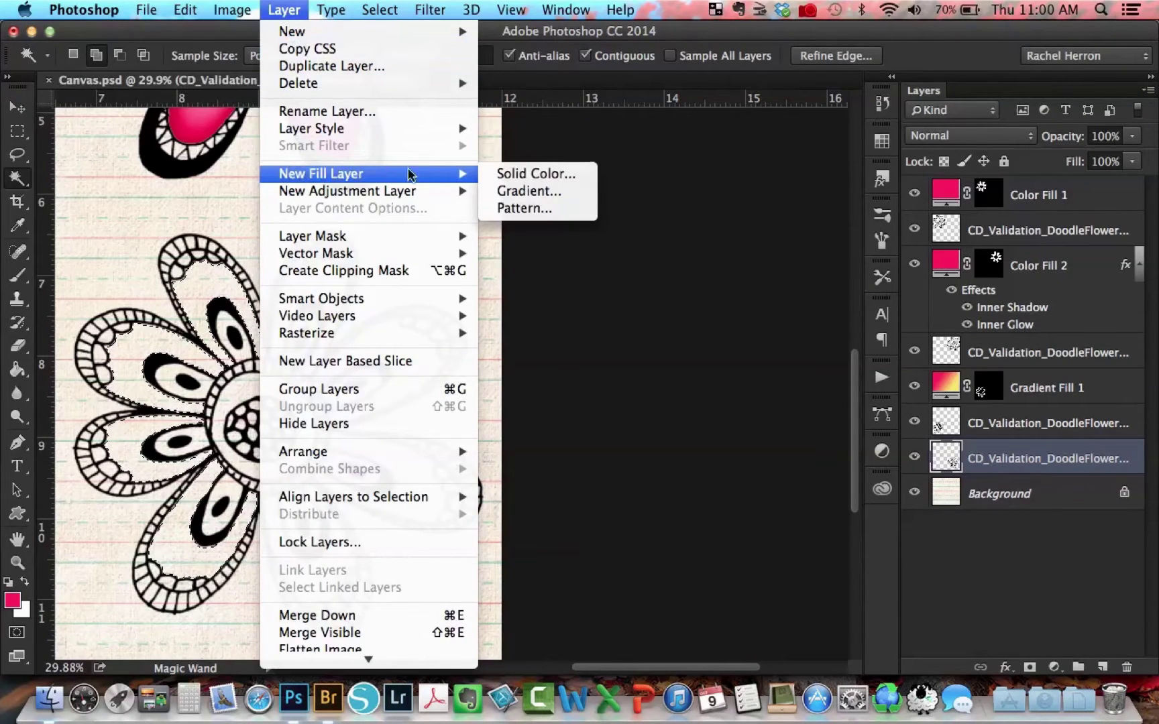
click(529, 210)
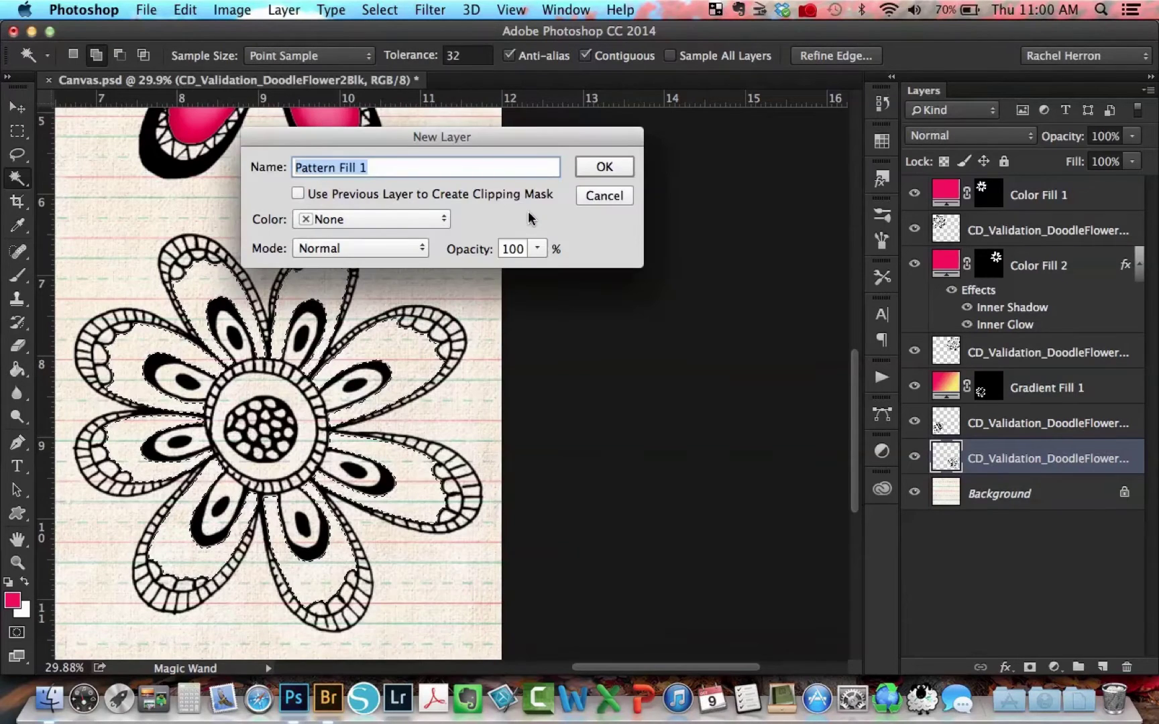
click(603, 166)
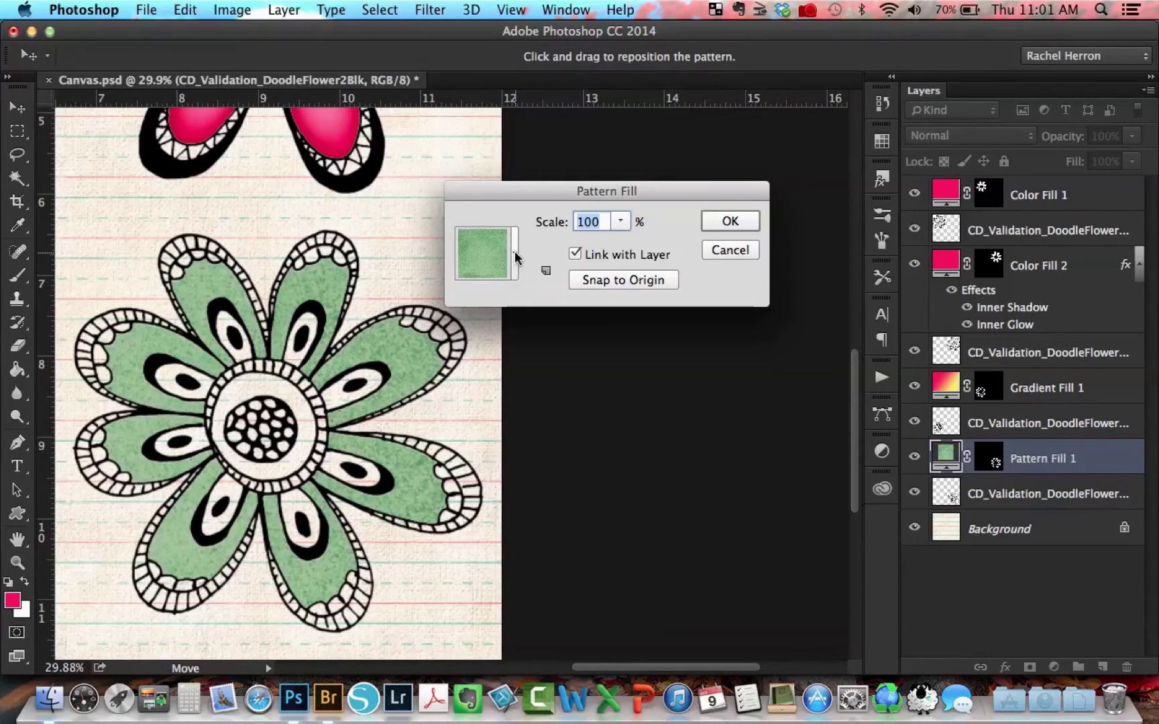
click(515, 255)
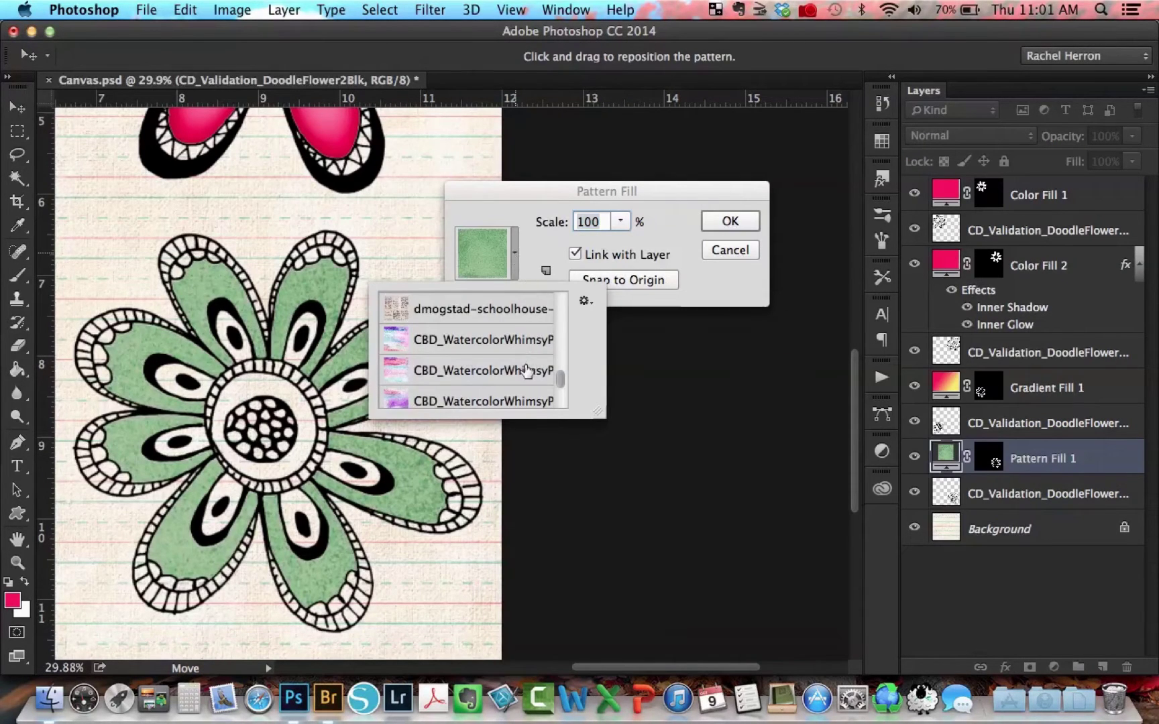
scroll(523, 375, down, 1)
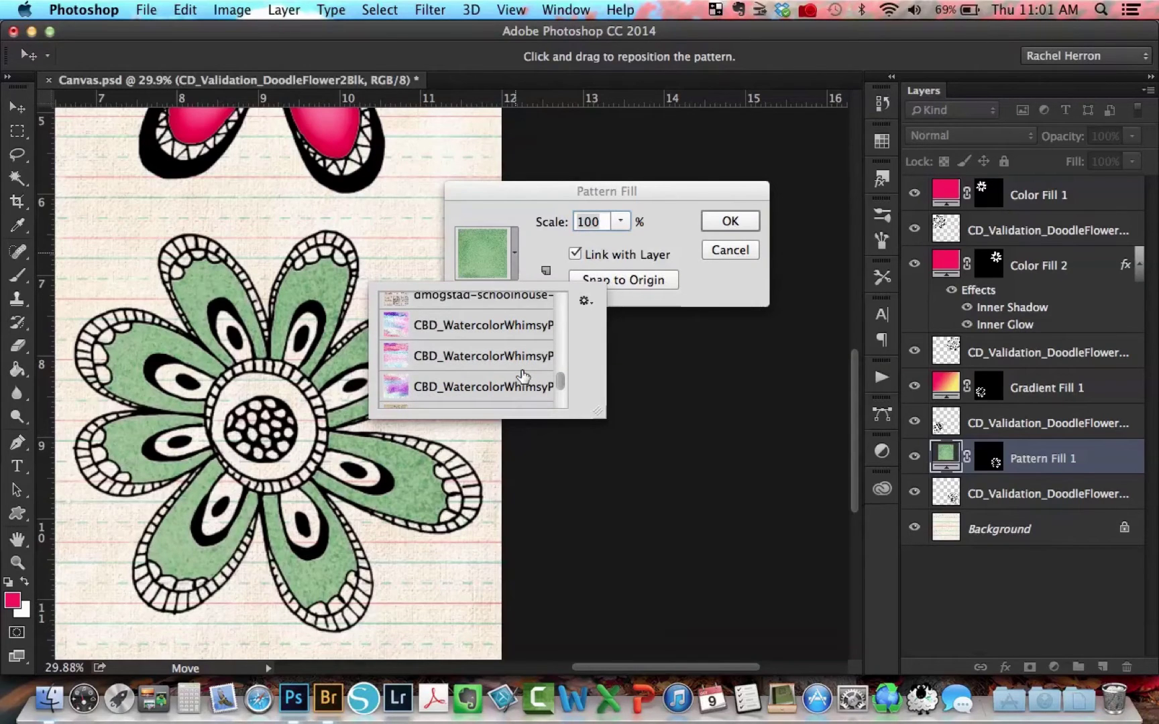
click(502, 387)
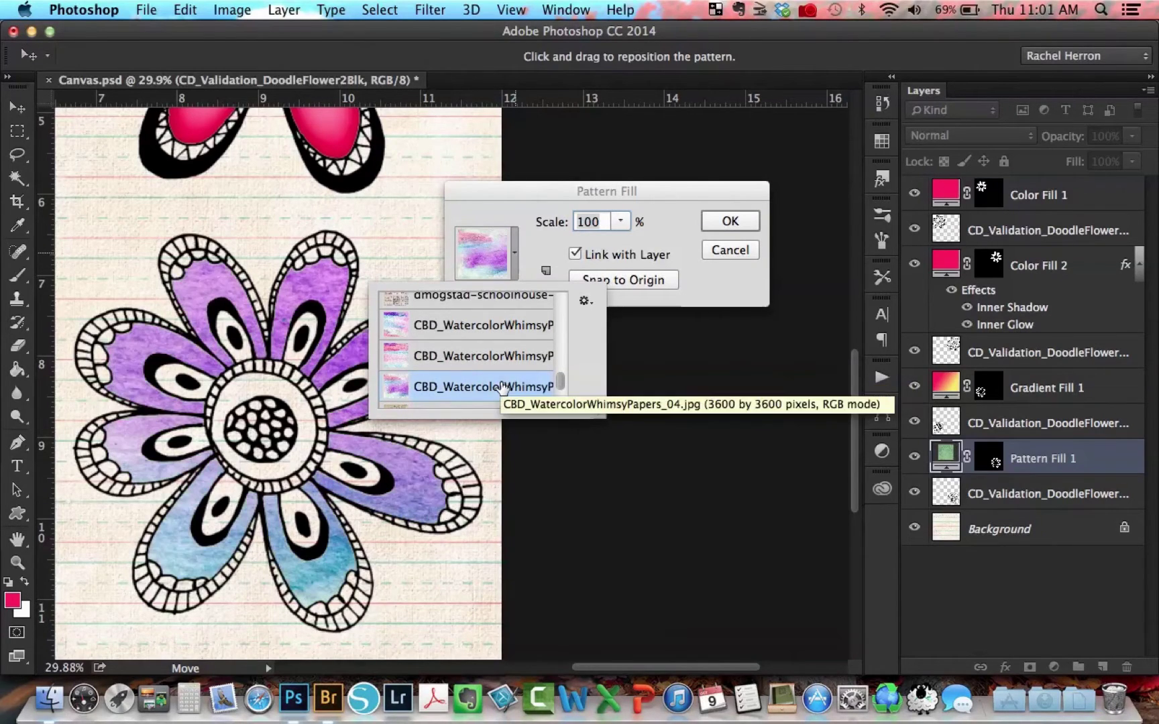
click(708, 290)
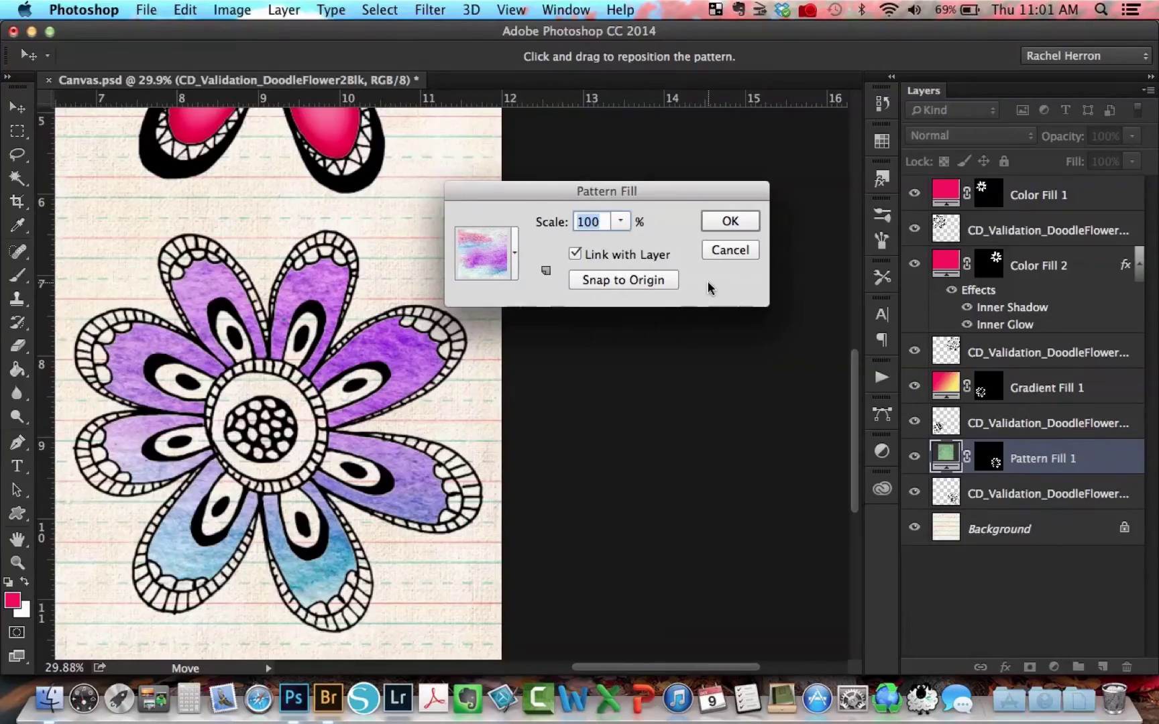